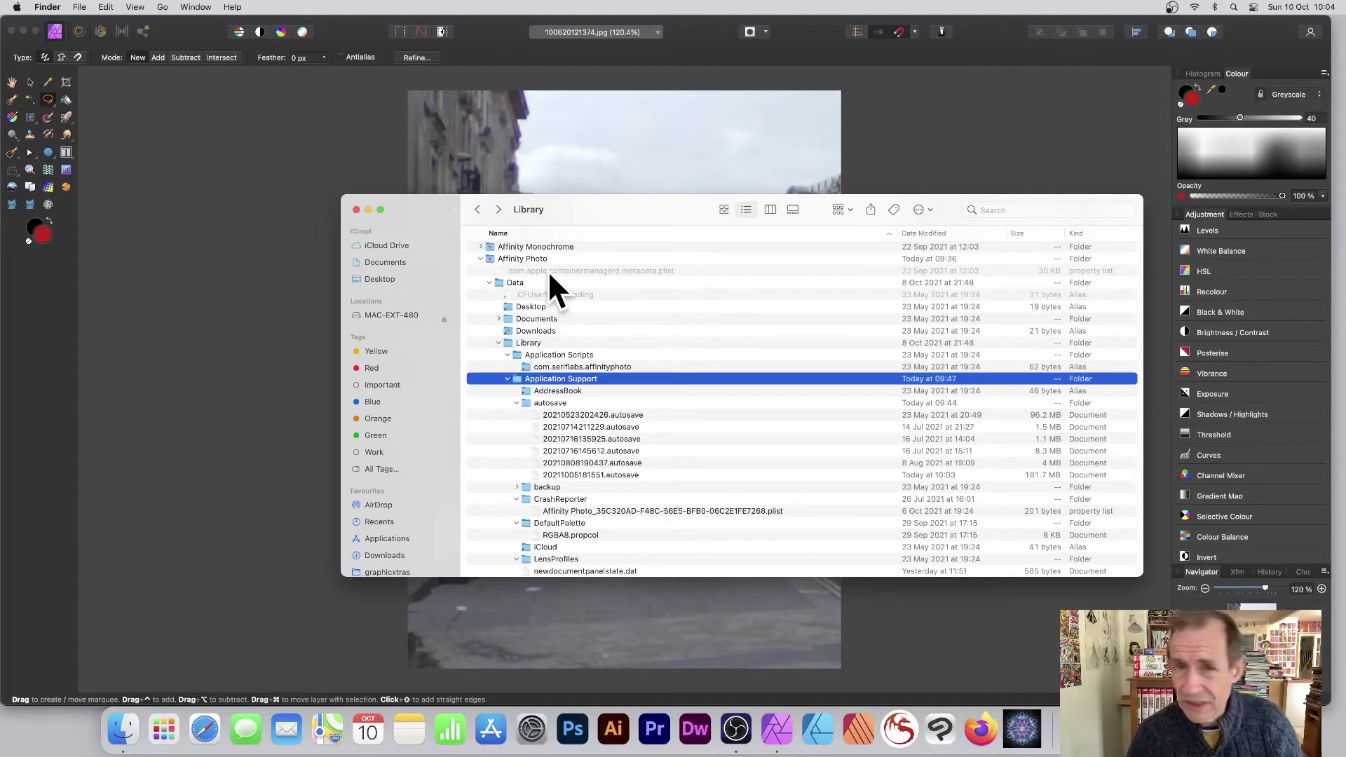
Jump to the ~/Library folder using Go to Folder
{"action": "scroll", "coordinate": [579, 280], "scroll_direction": "up", "scroll_amount": 5}
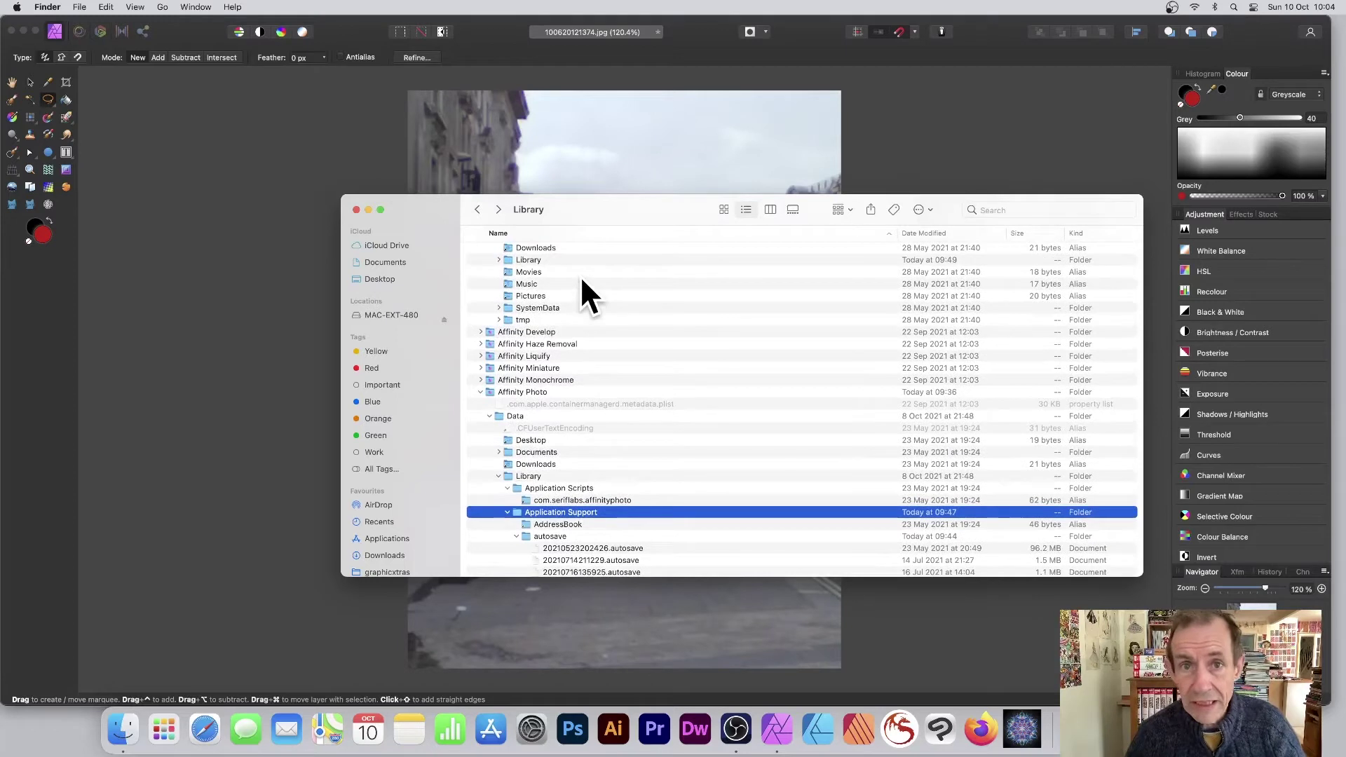
{"action": "scroll", "coordinate": [604, 298], "scroll_direction": "up", "scroll_amount": 3}
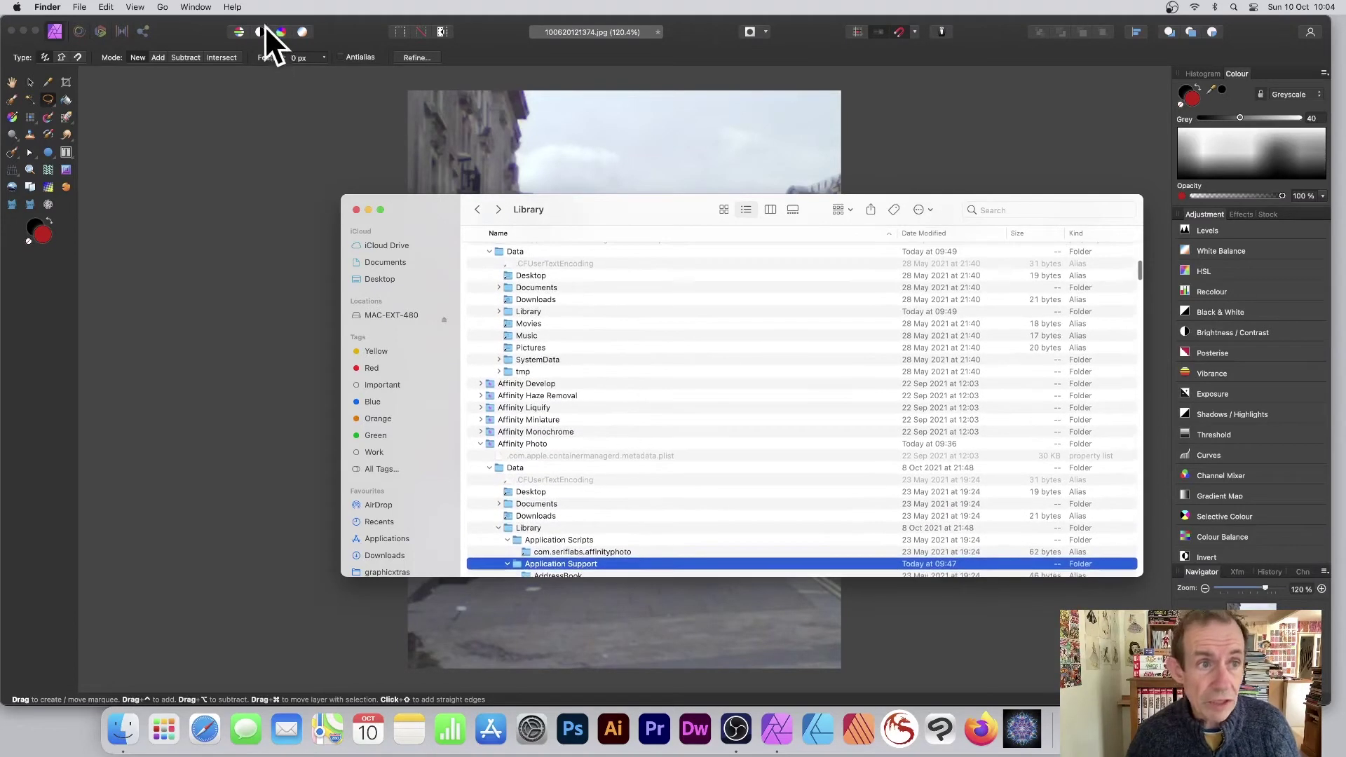
{"action": "left_click", "coordinate": [163, 7]}
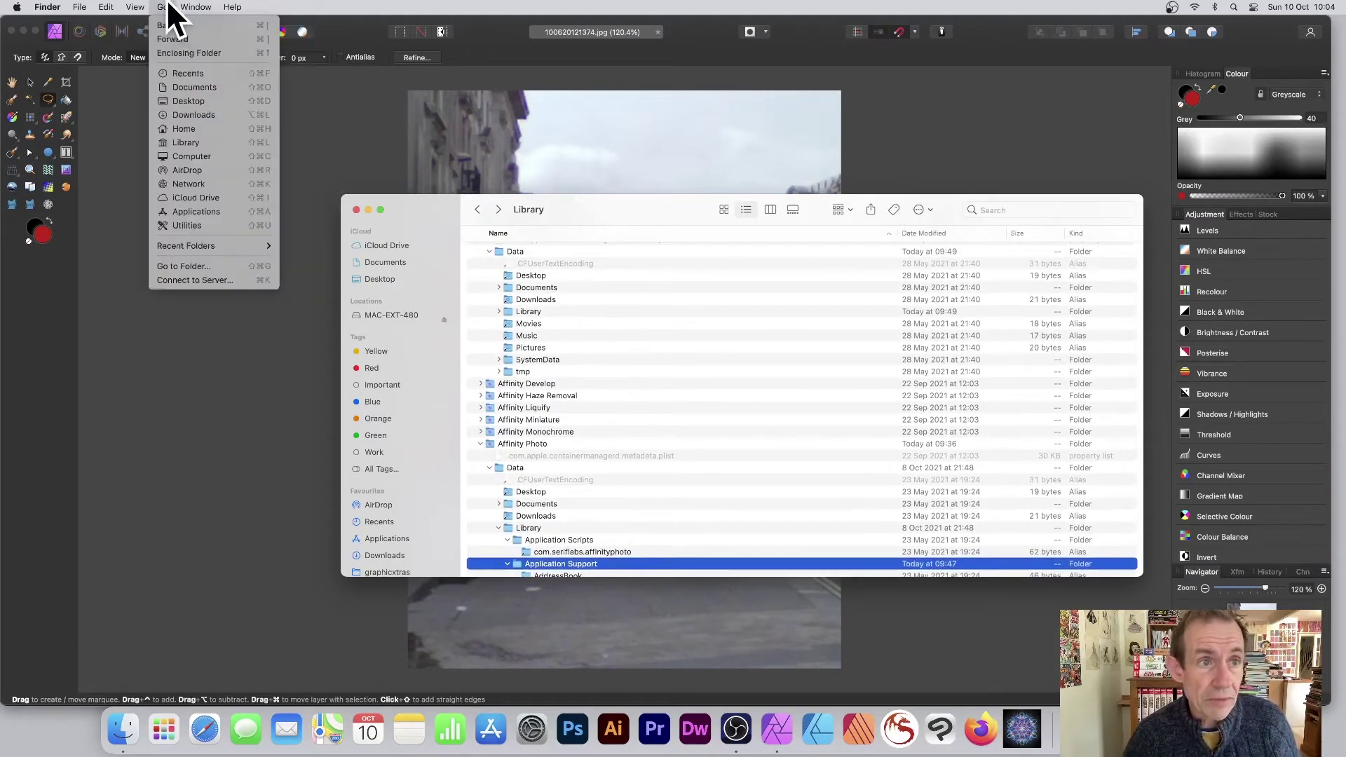
{"action": "mouse_move", "coordinate": [39, 7]}
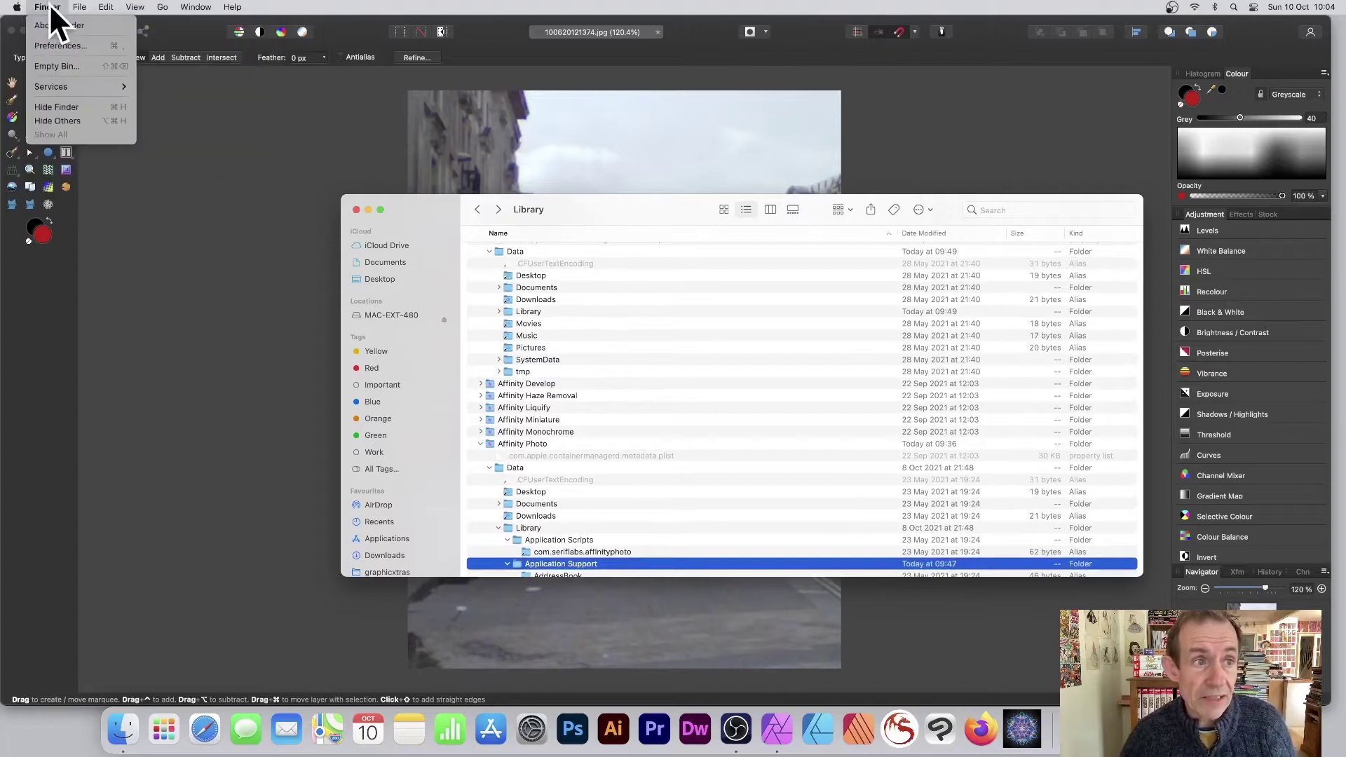
{"action": "mouse_move", "coordinate": [163, 7]}
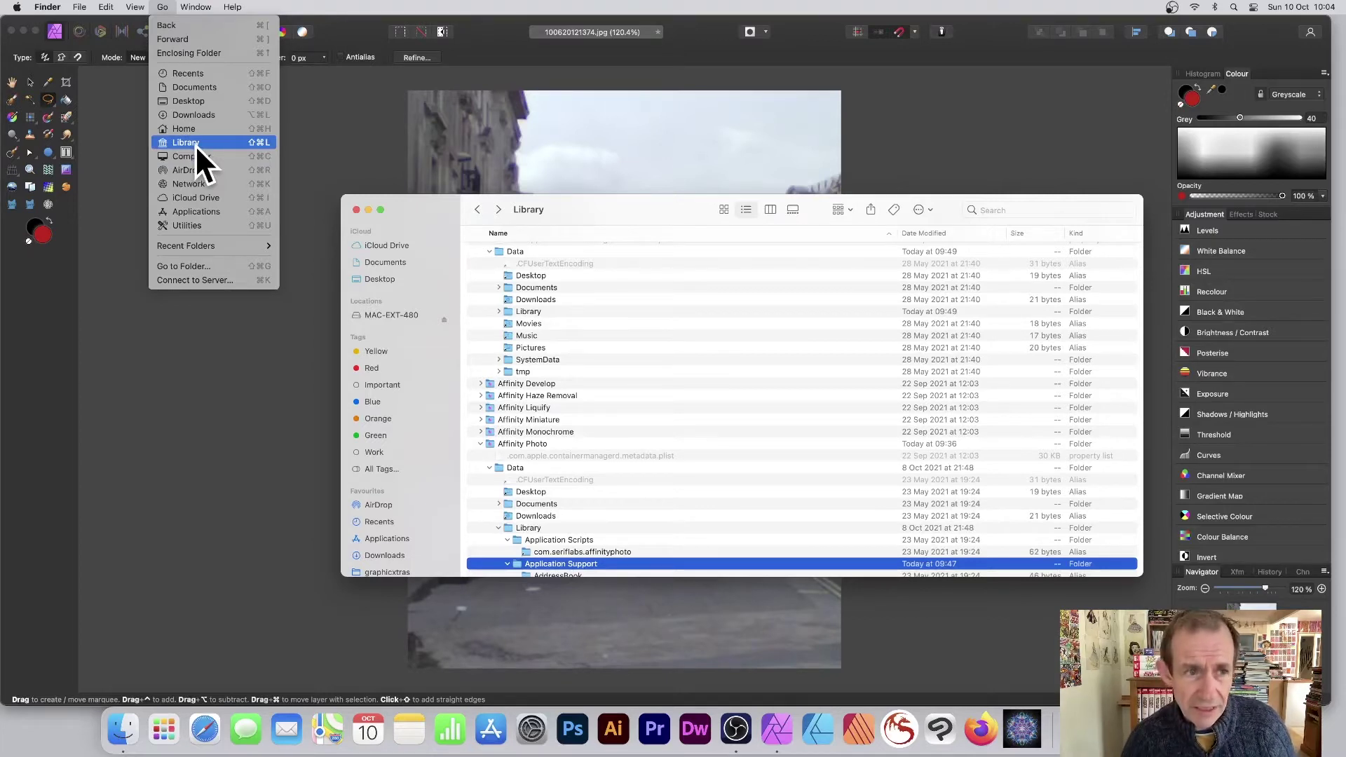
{"action": "left_click", "coordinate": [195, 269]}
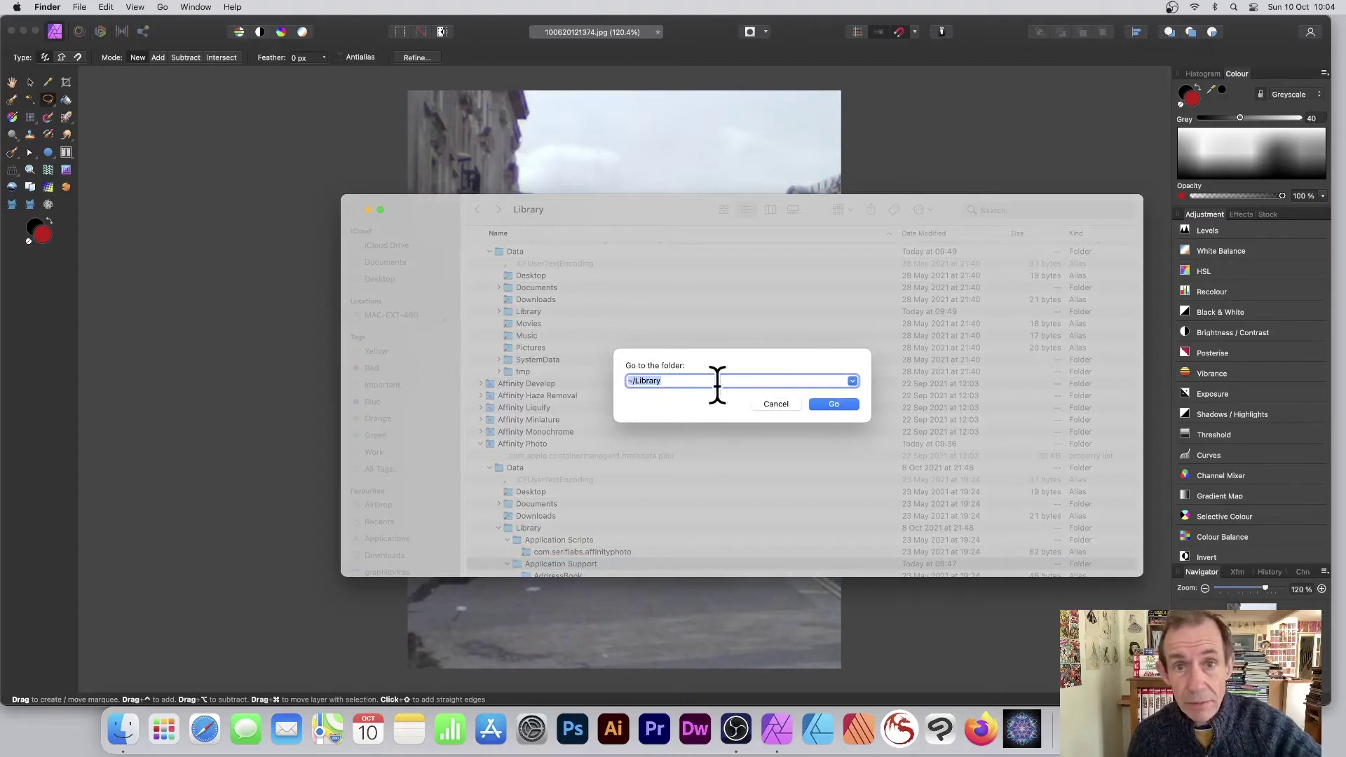
{"action": "key", "text": "Return"}
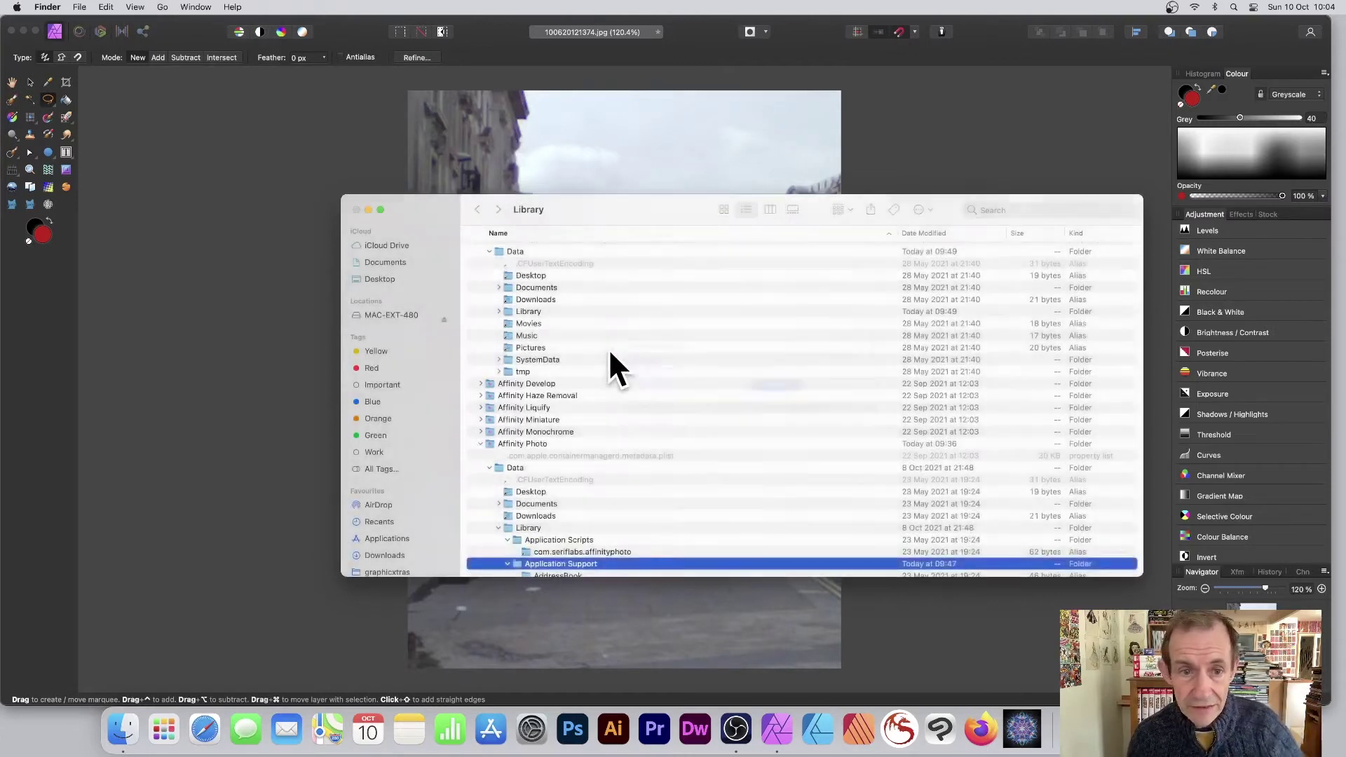
{"action": "scroll", "coordinate": [609, 356], "scroll_direction": "up", "scroll_amount": 5}
Select the Containers folder and scroll down to the Affinity Designer container
{"action": "scroll", "coordinate": [607, 350], "scroll_direction": "up", "scroll_amount": 3}
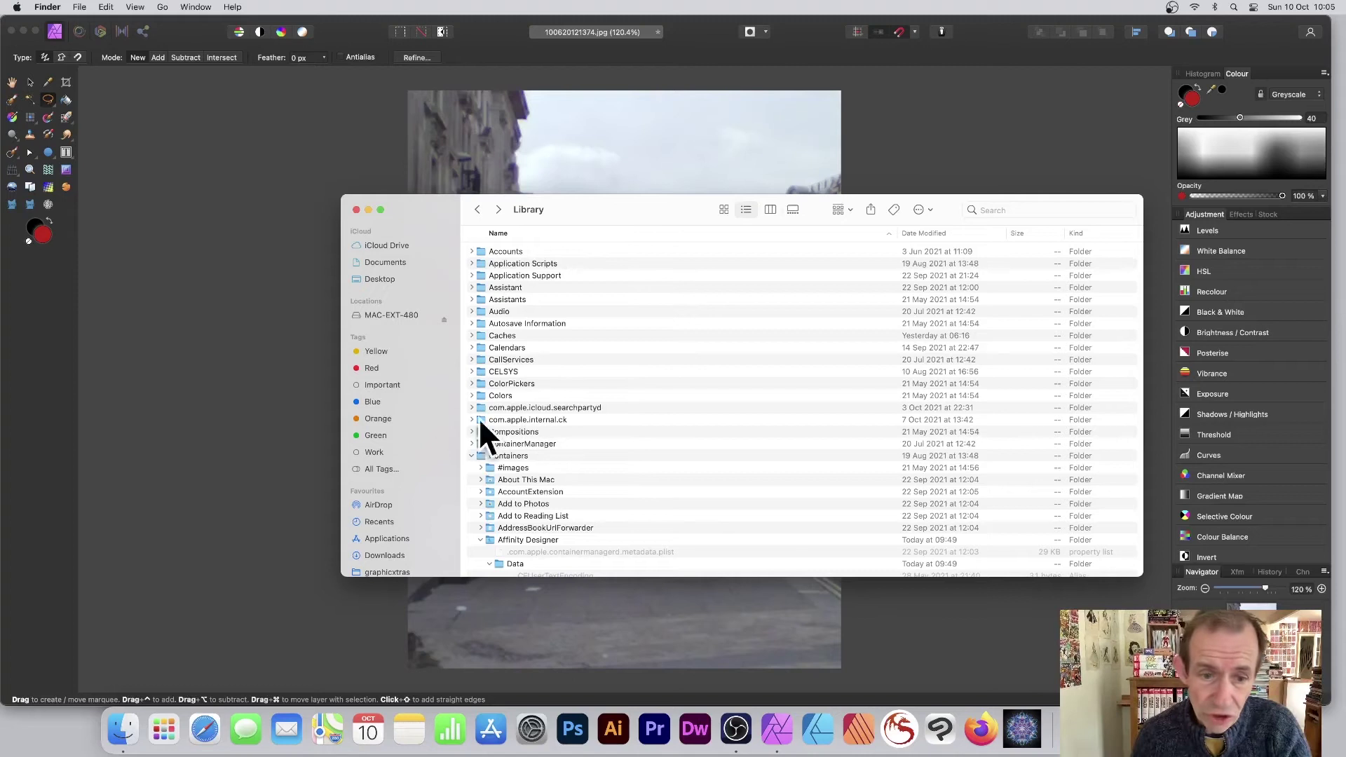
{"action": "left_click", "coordinate": [511, 459]}
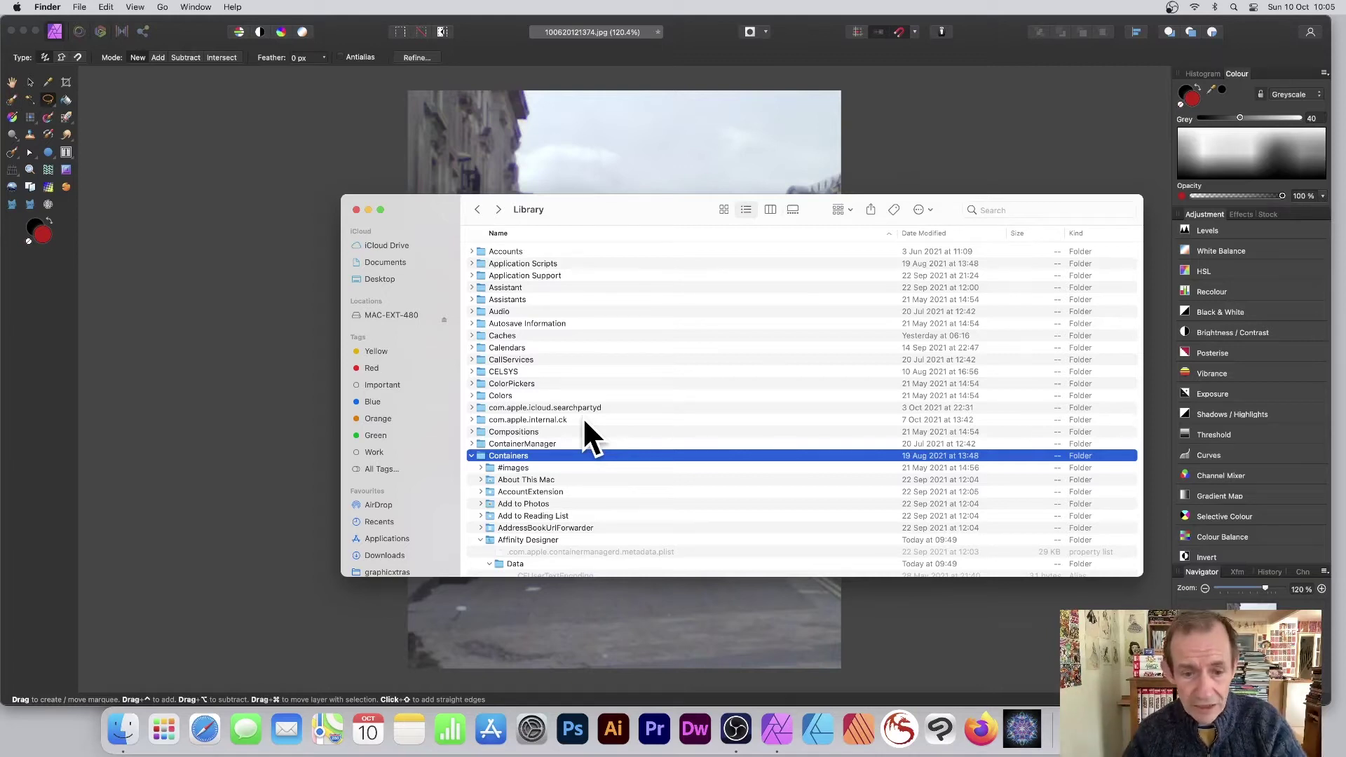
{"action": "scroll", "coordinate": [621, 371], "scroll_direction": "down", "scroll_amount": 3}
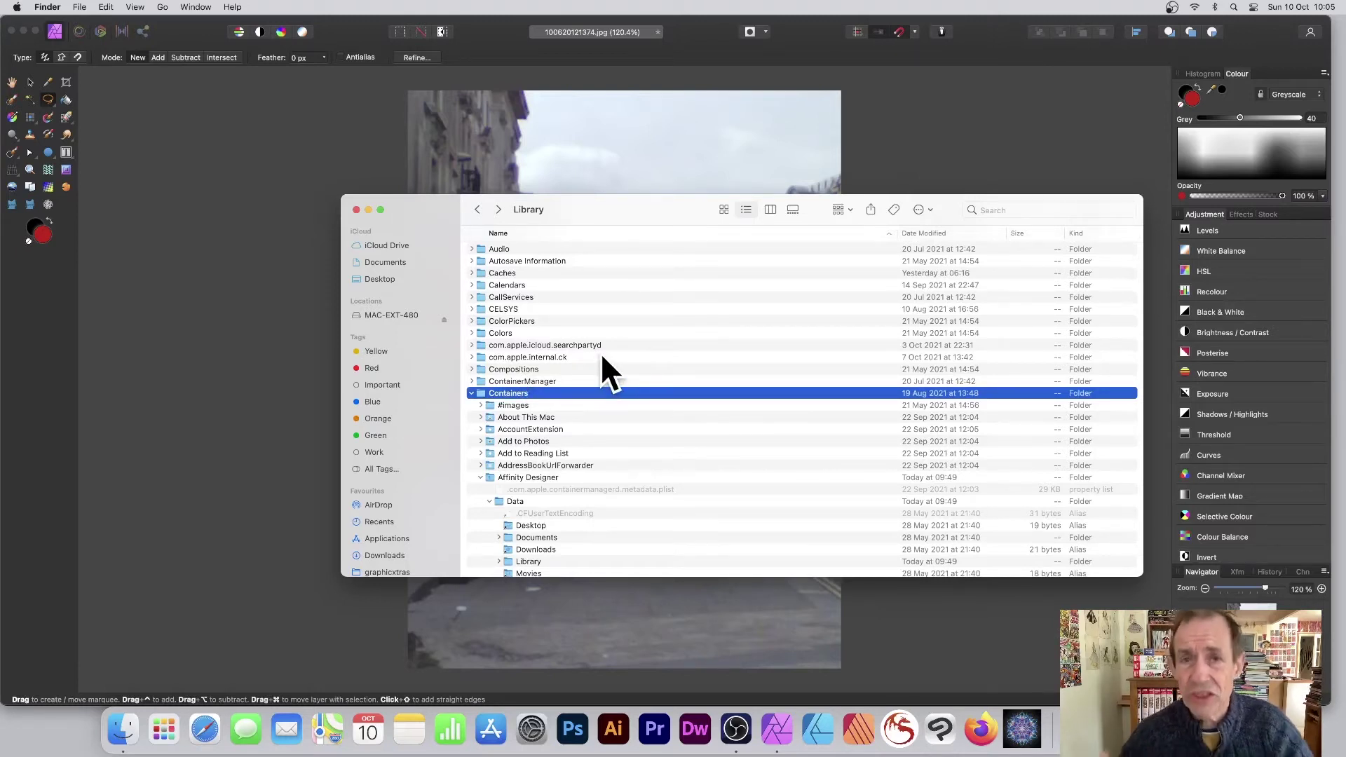
{"action": "scroll", "coordinate": [616, 372], "scroll_direction": "up", "scroll_amount": 2}
{"action": "scroll", "coordinate": [616, 369], "scroll_direction": "down", "scroll_amount": 3}
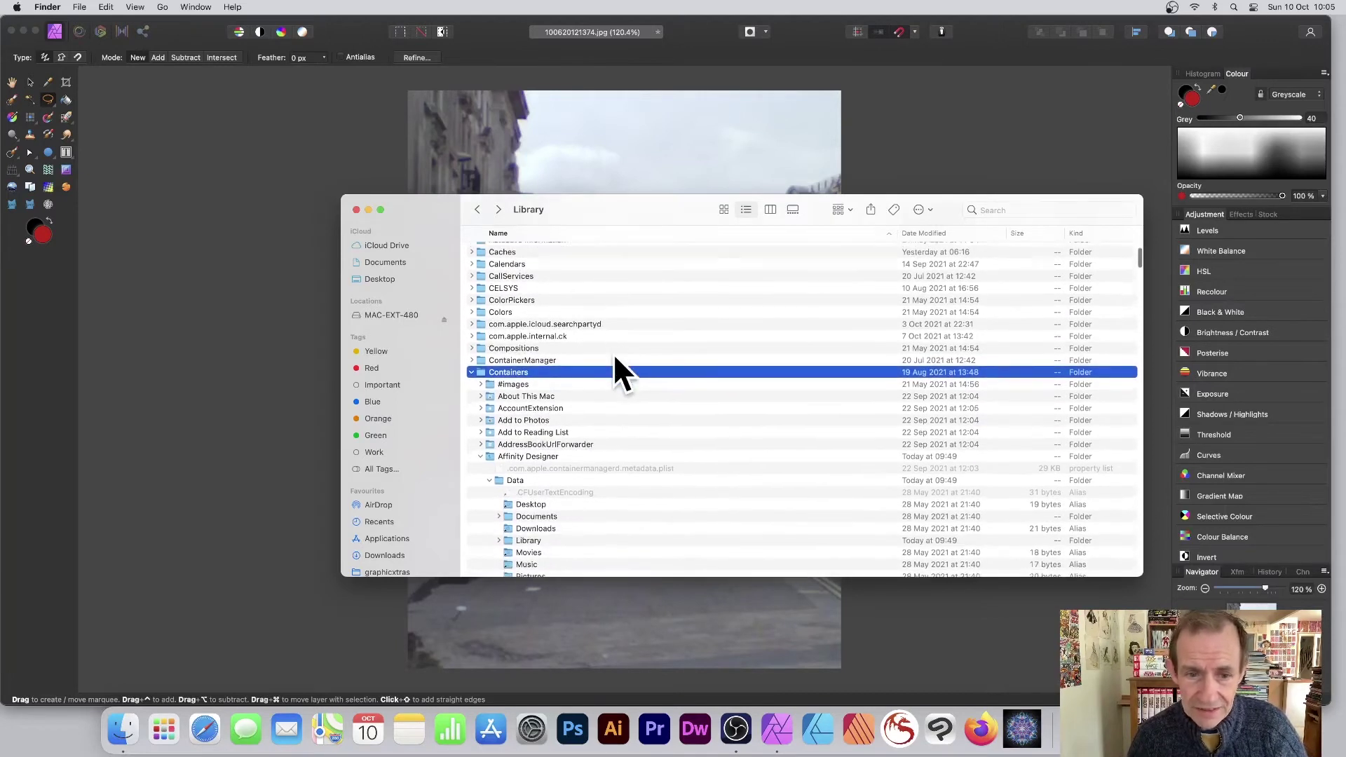
{"action": "scroll", "coordinate": [531, 367], "scroll_direction": "down", "scroll_amount": 3}
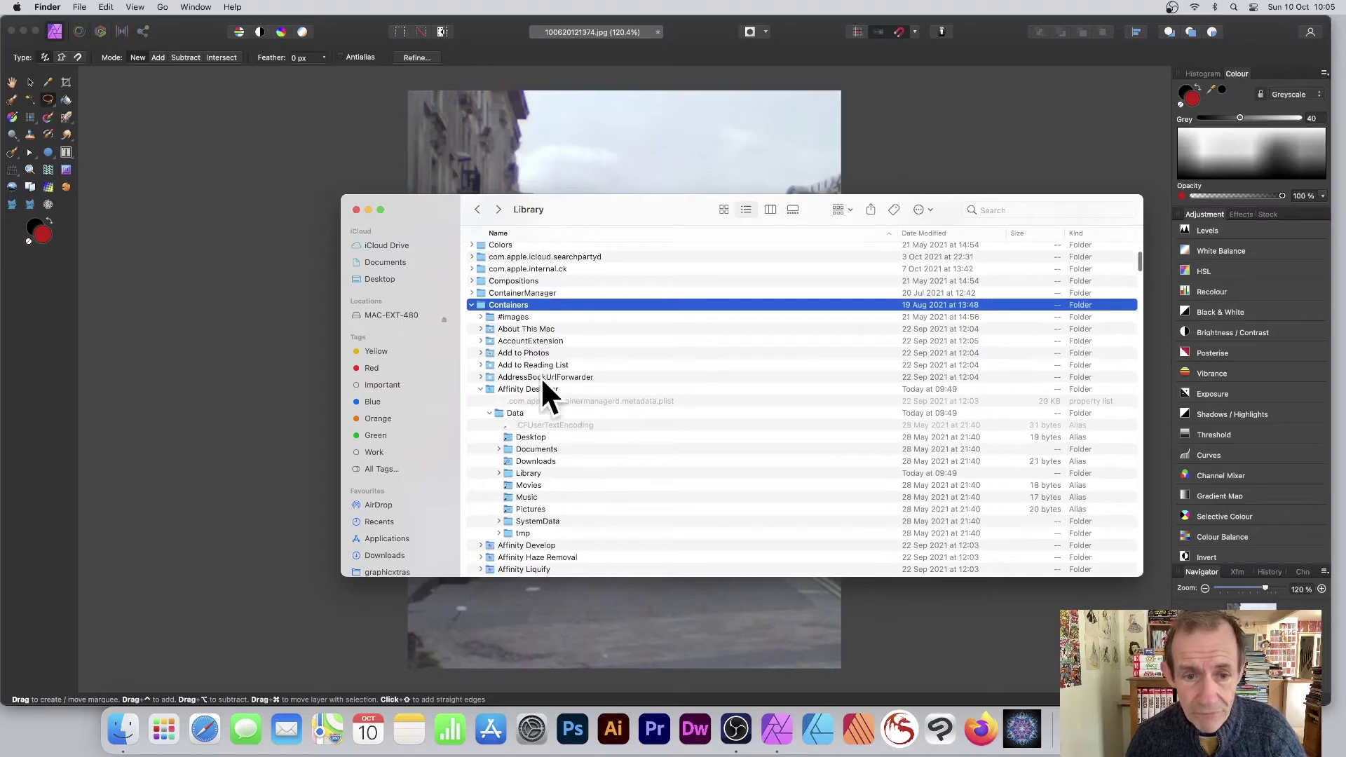
{"action": "scroll", "coordinate": [531, 354], "scroll_direction": "down", "scroll_amount": 1}
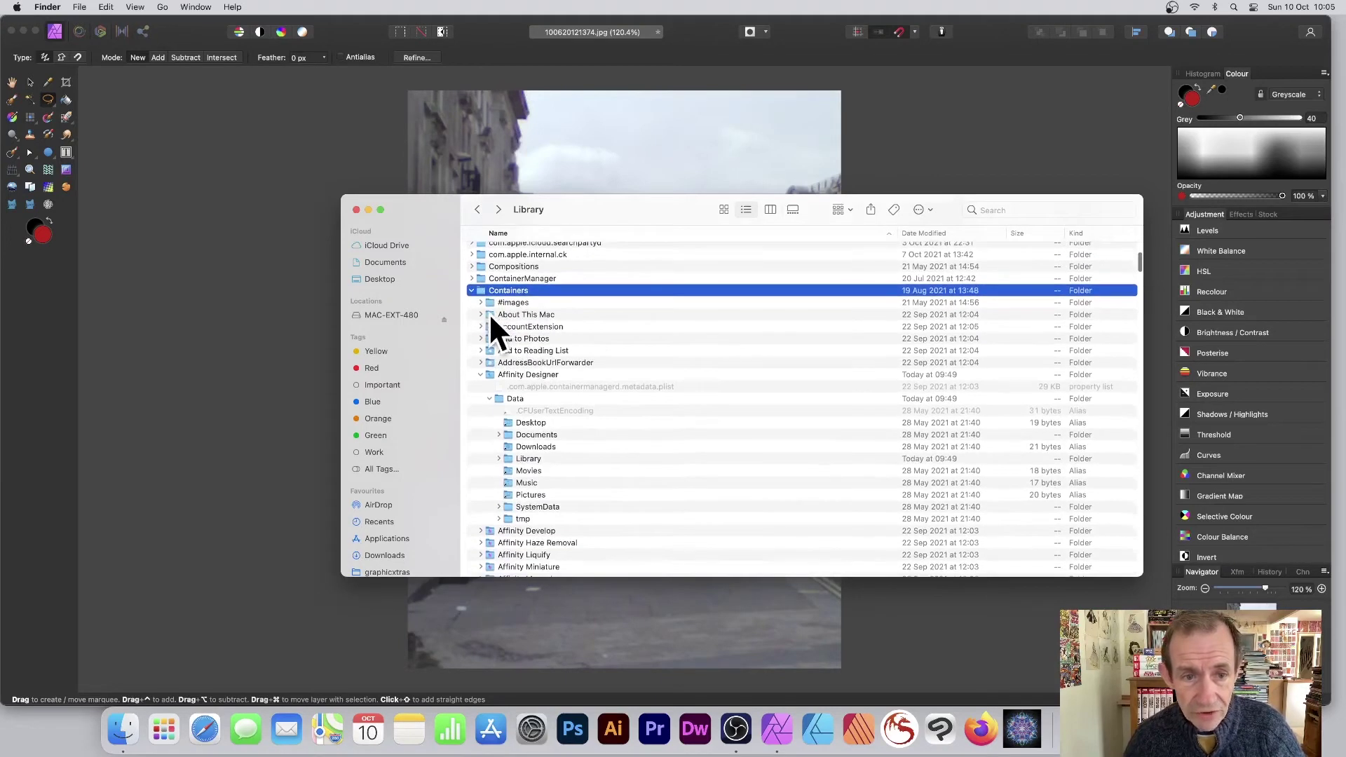
Collapse the Affinity Designer container and expand Affinity Photo's container and its Data folder
{"action": "left_click", "coordinate": [480, 374]}
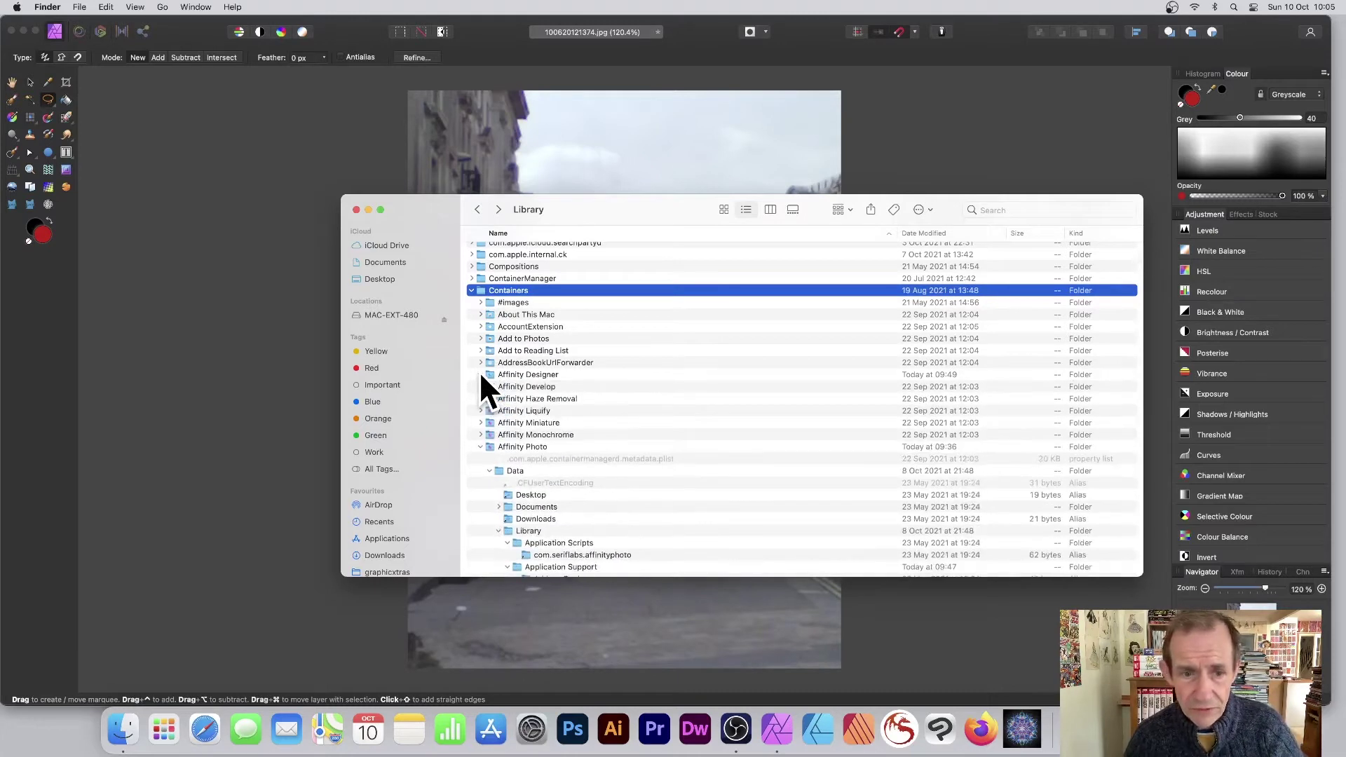
{"action": "scroll", "coordinate": [529, 438], "scroll_direction": "down", "scroll_amount": 1}
{"action": "scroll", "coordinate": [529, 454], "scroll_direction": "down", "scroll_amount": 2}
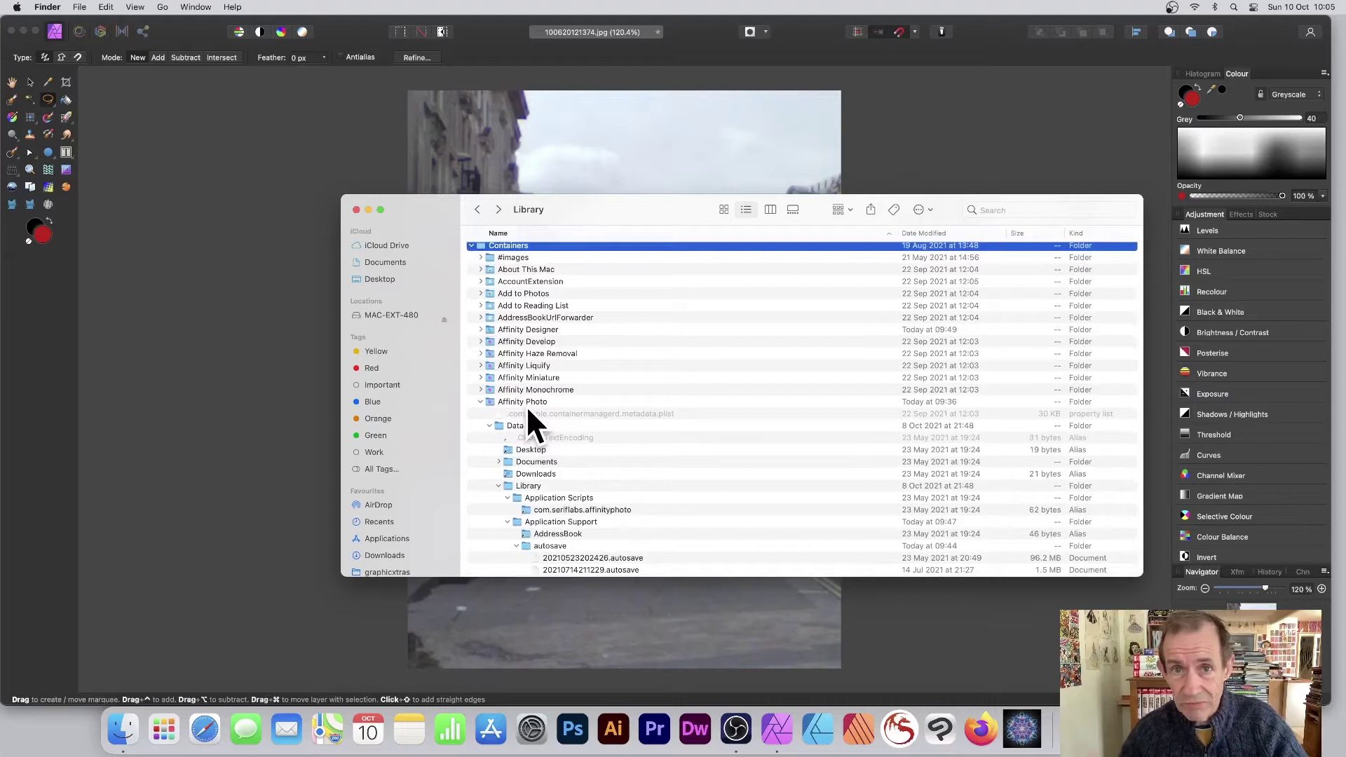
{"action": "left_click", "coordinate": [554, 403]}
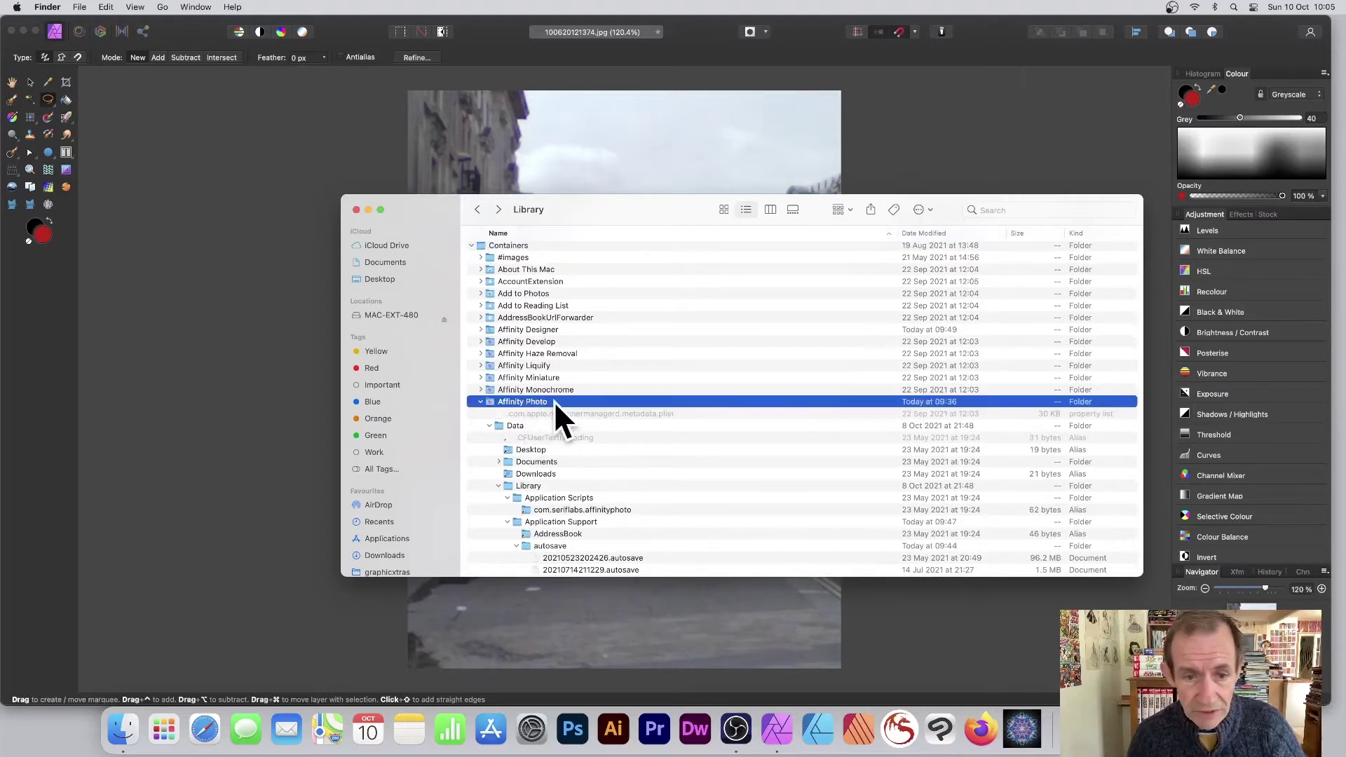
{"action": "left_click", "coordinate": [480, 402]}
{"action": "left_click", "coordinate": [480, 401]}
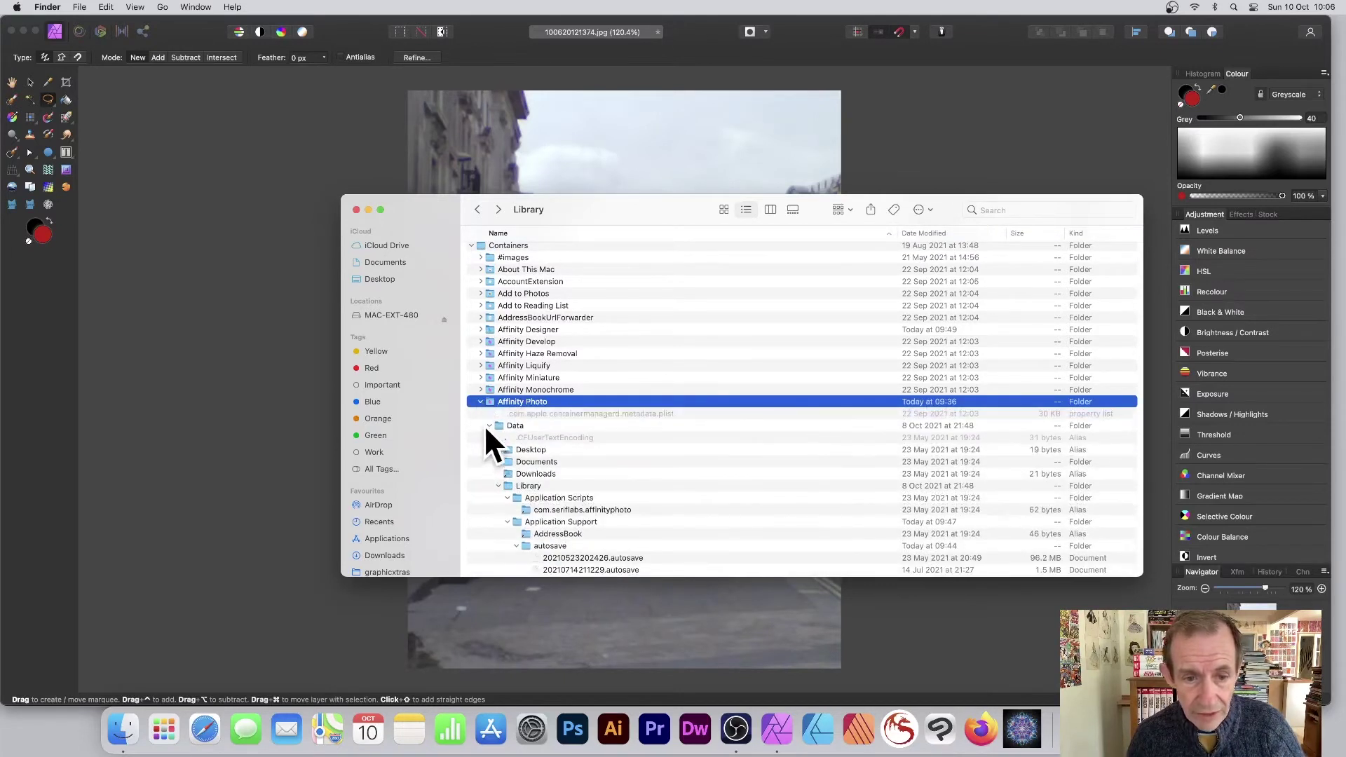
{"action": "left_click", "coordinate": [498, 425]}
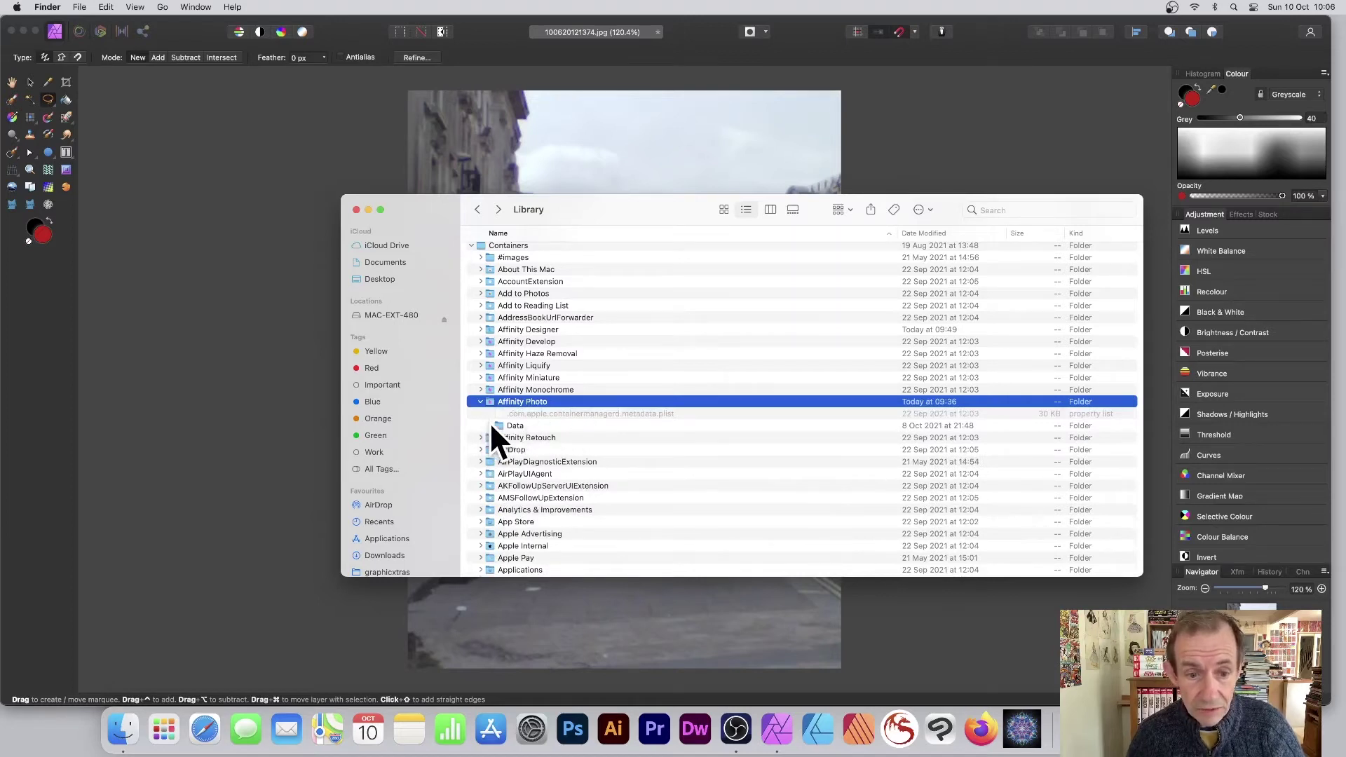
{"action": "left_click", "coordinate": [489, 425]}
Expand Data's Library folder and select Application Scripts, then Application Support
{"action": "scroll", "coordinate": [603, 438], "scroll_direction": "down", "scroll_amount": 3}
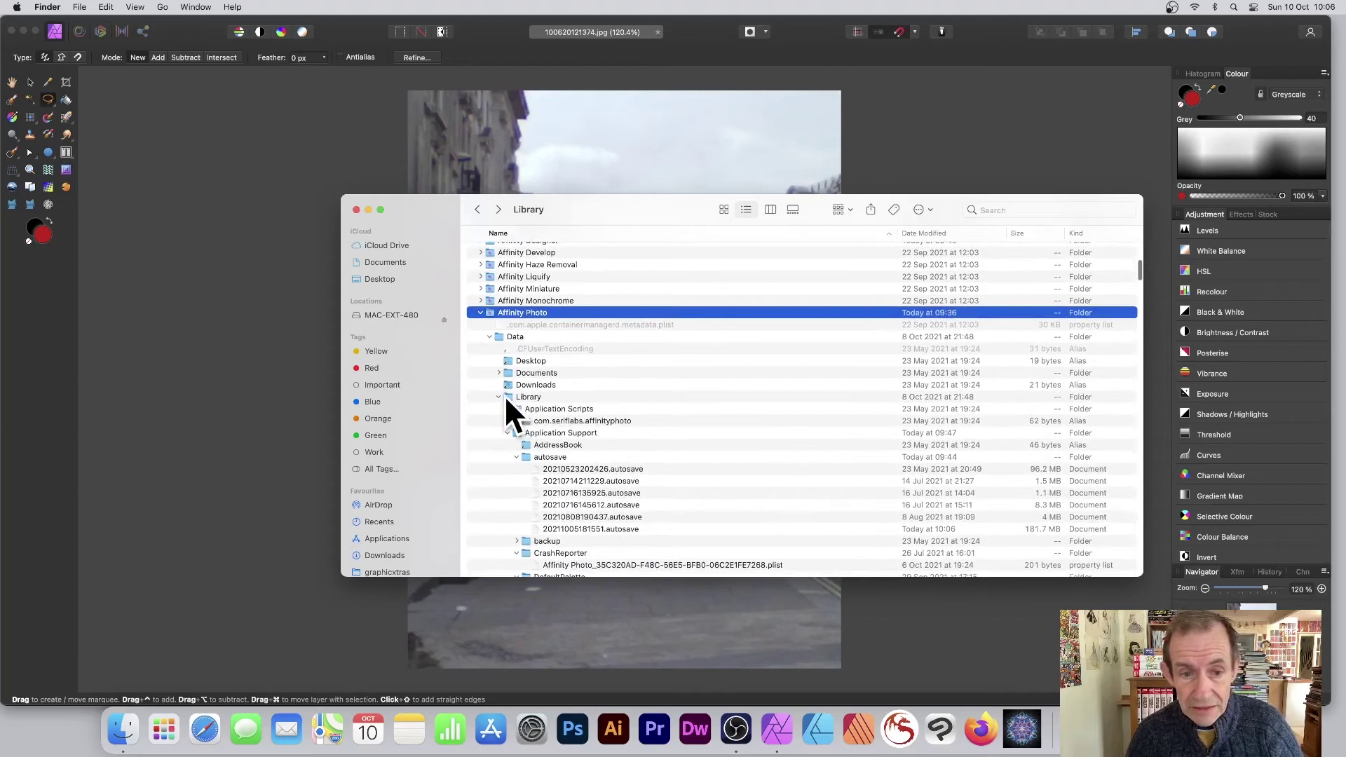
{"action": "left_click", "coordinate": [529, 397]}
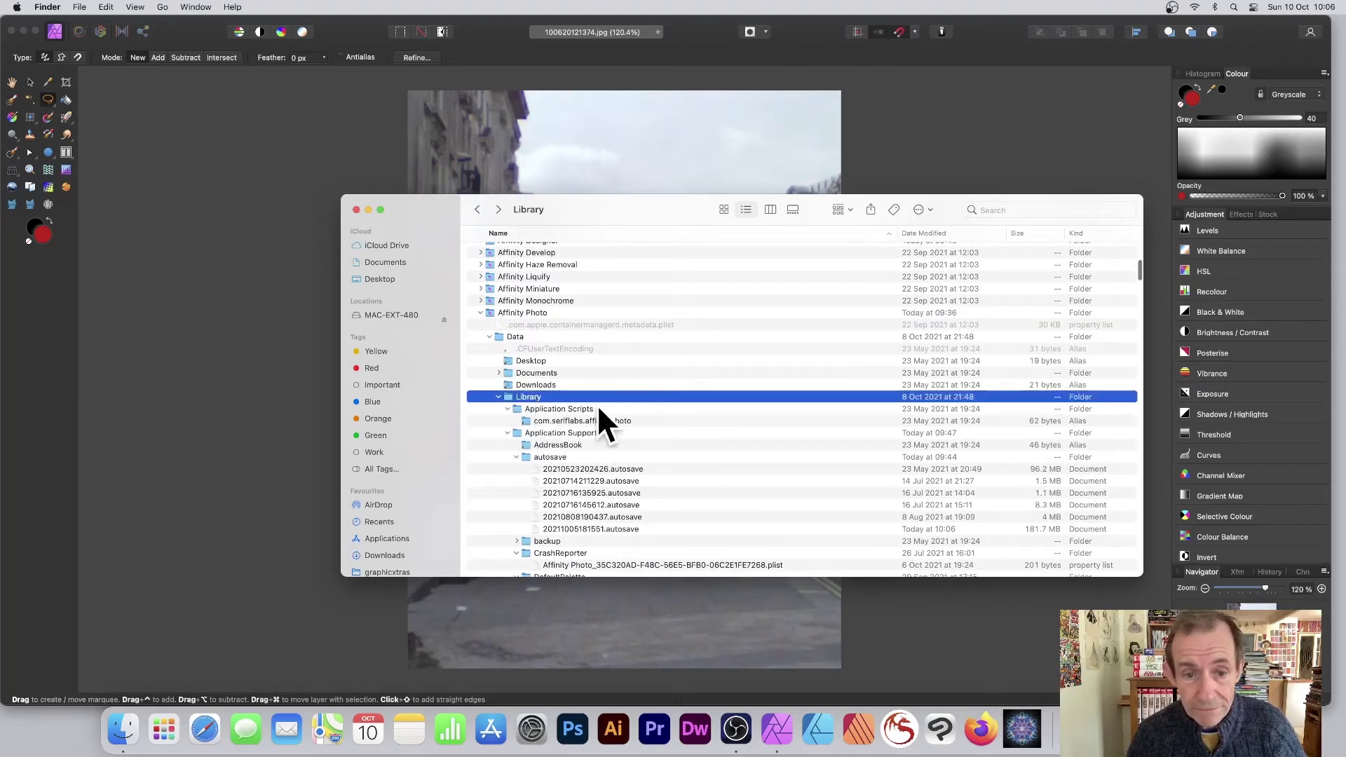
{"action": "left_click", "coordinate": [499, 397]}
{"action": "left_click", "coordinate": [499, 396]}
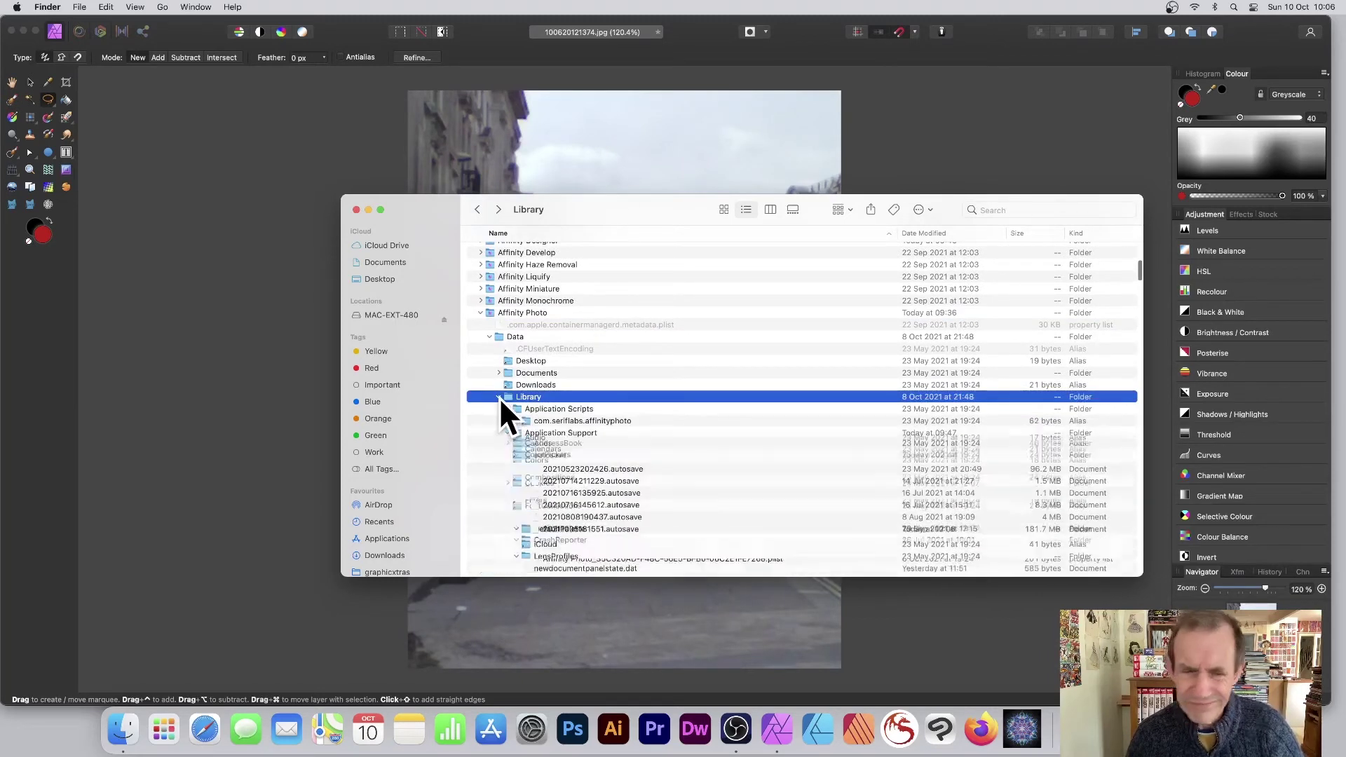
{"action": "left_click", "coordinate": [557, 409]}
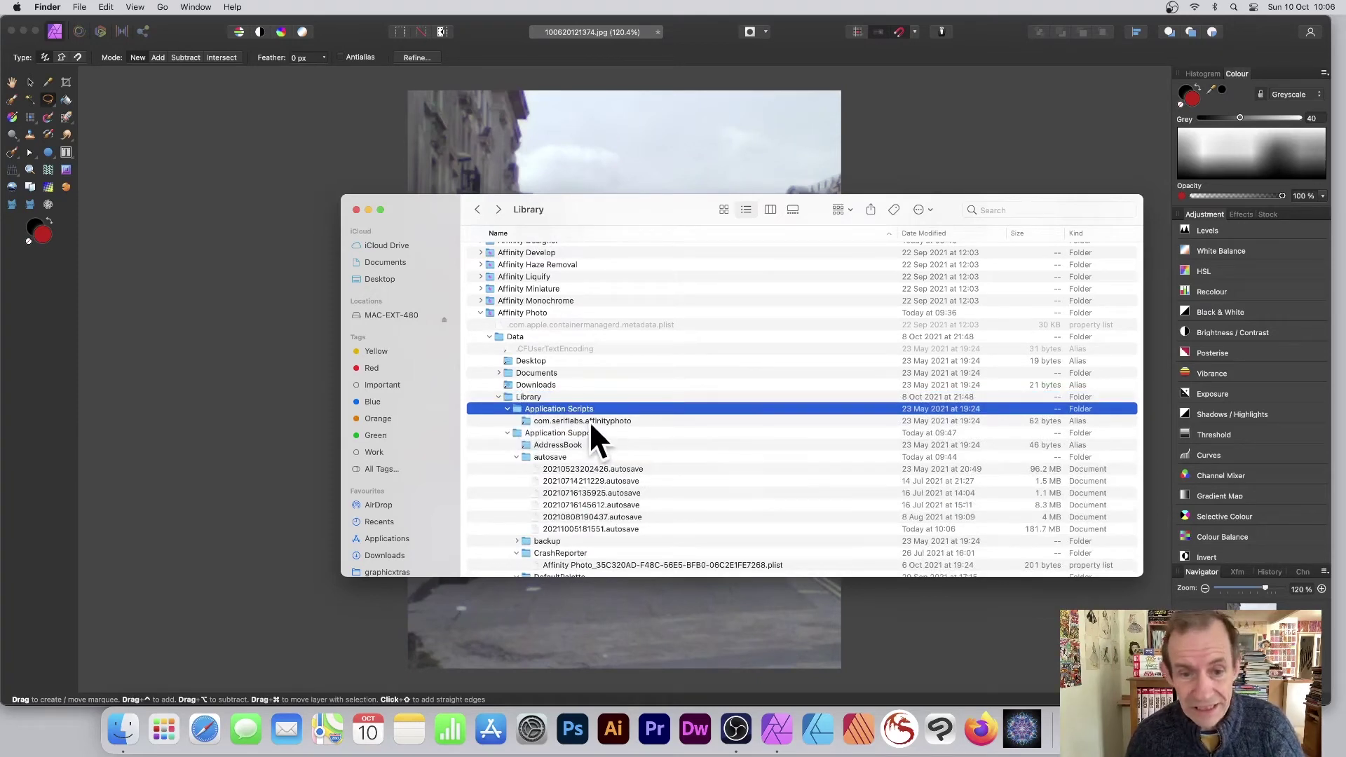
{"action": "left_click", "coordinate": [569, 432]}
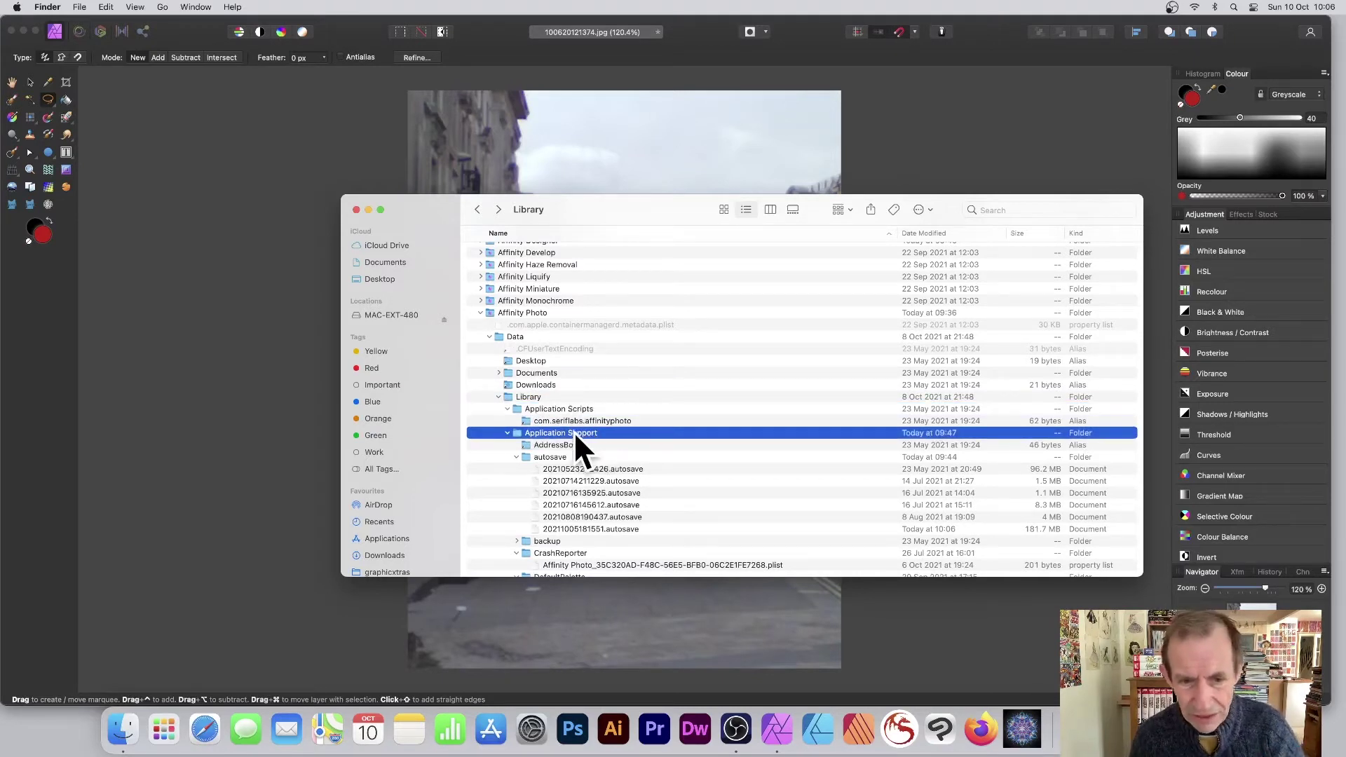
{"action": "scroll", "coordinate": [582, 428], "scroll_direction": "down", "scroll_amount": 3}
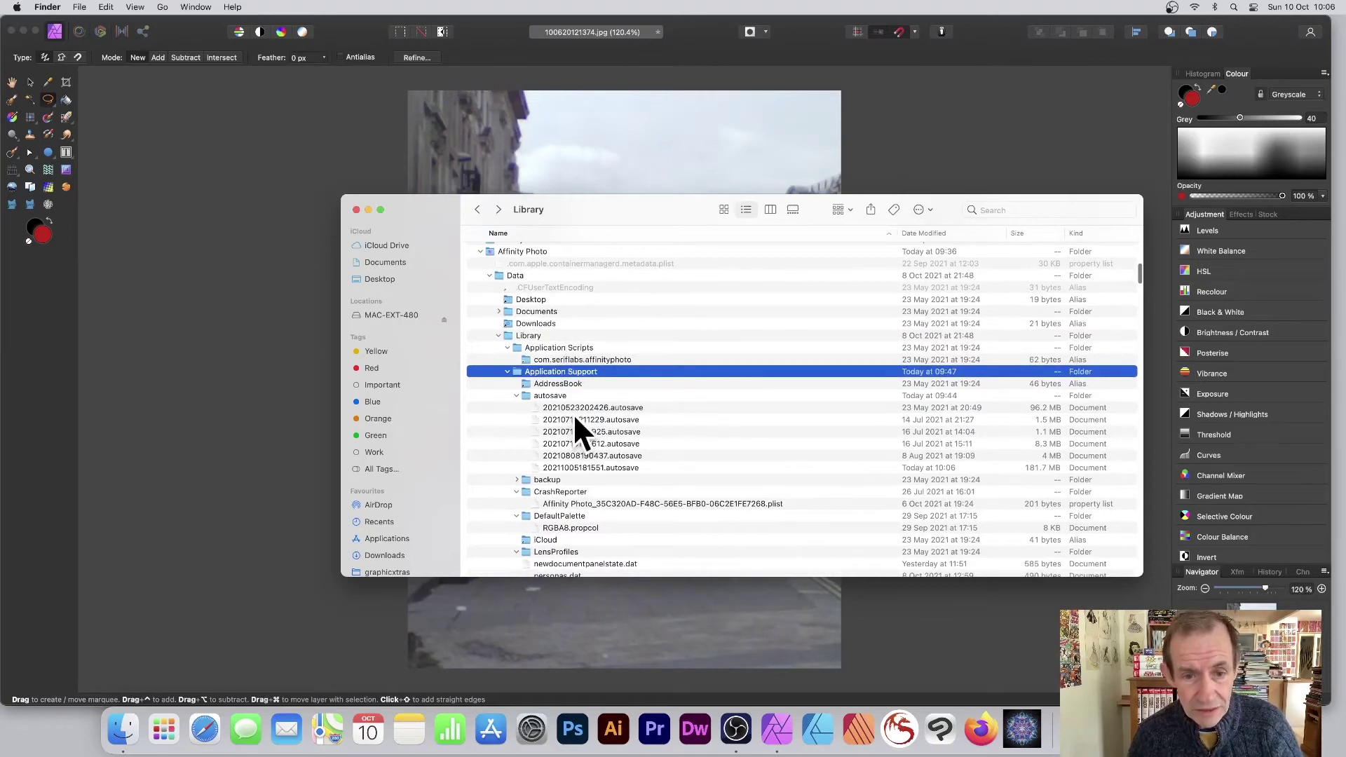
Open Application Support directly and select the autosave folder and its 20210523202426.autosave file
{"action": "double_click", "coordinate": [562, 371]}
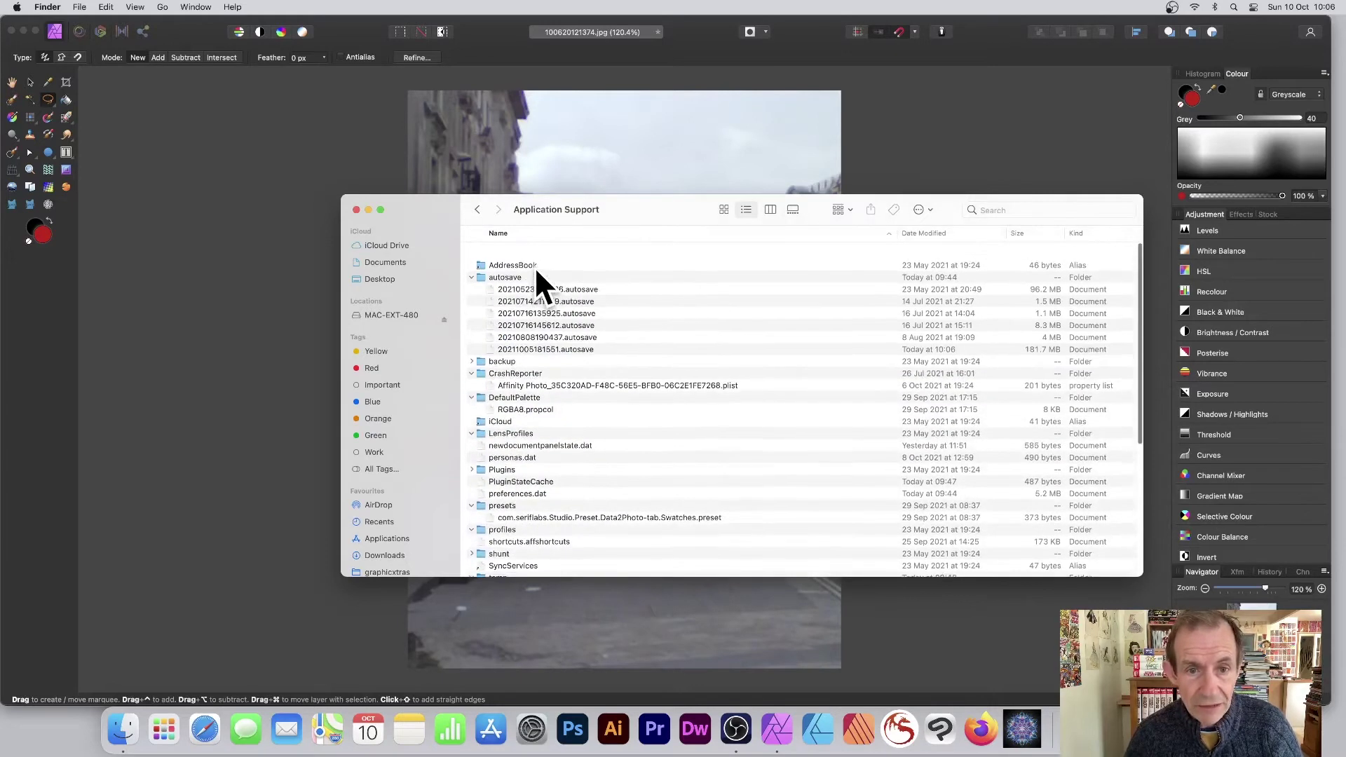
{"action": "scroll", "coordinate": [535, 270], "scroll_direction": "down", "scroll_amount": 1}
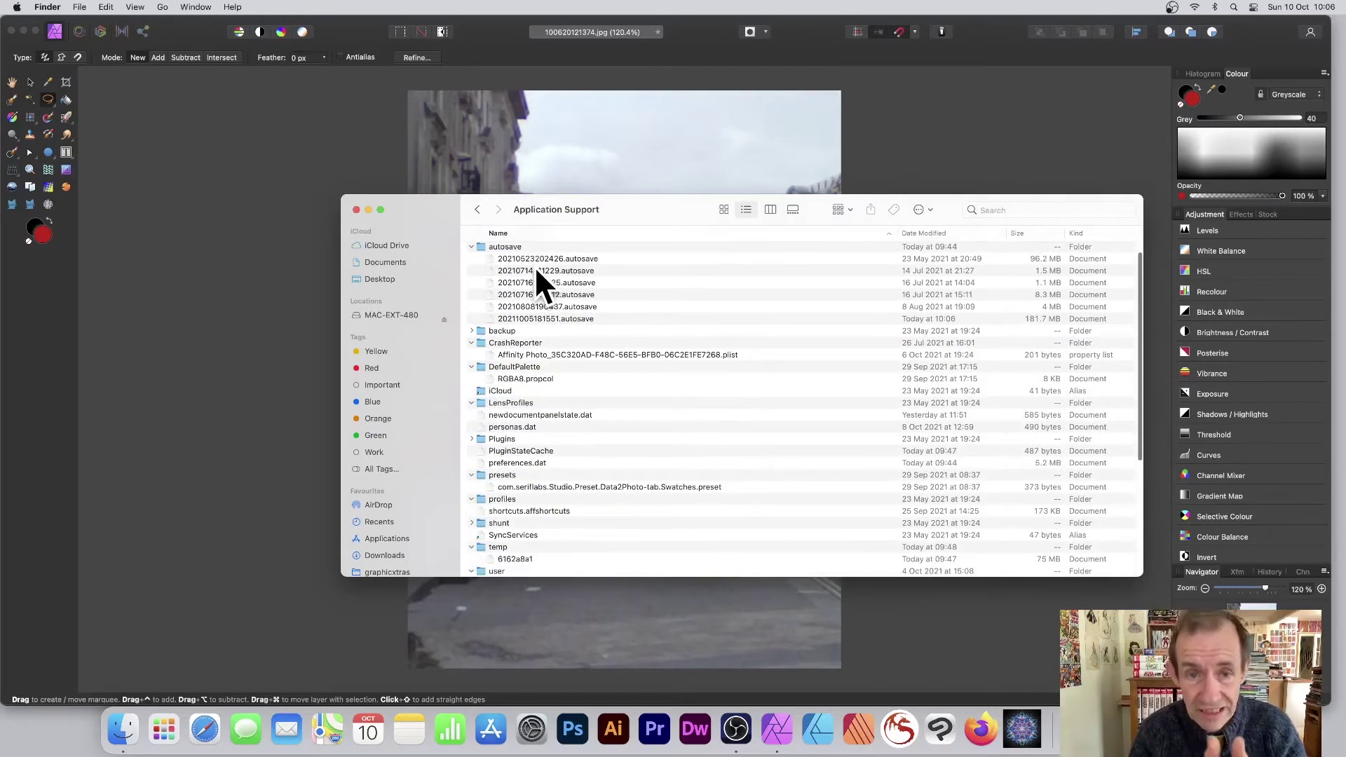
{"action": "scroll", "coordinate": [535, 270], "scroll_direction": "up", "scroll_amount": 1}
{"action": "scroll", "coordinate": [536, 267], "scroll_direction": "down", "scroll_amount": 1}
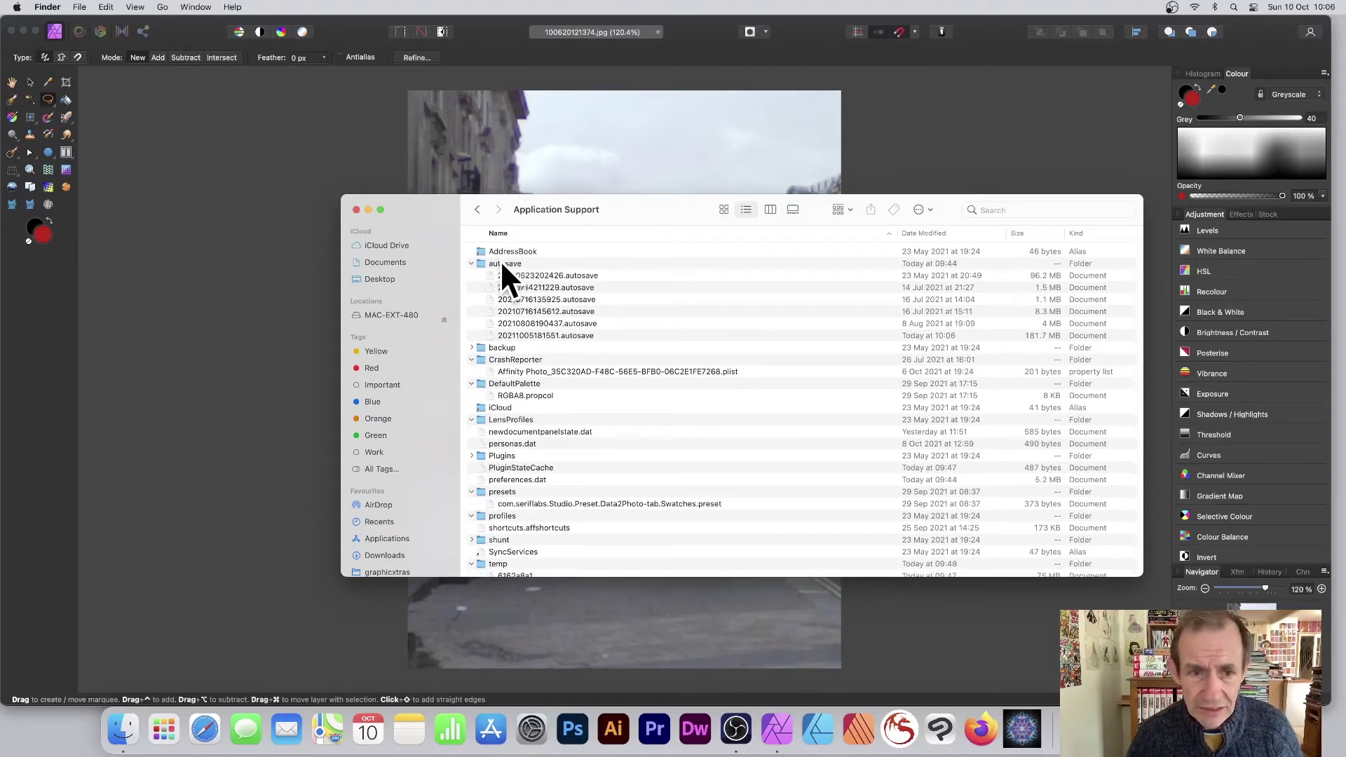
{"action": "left_click", "coordinate": [503, 264]}
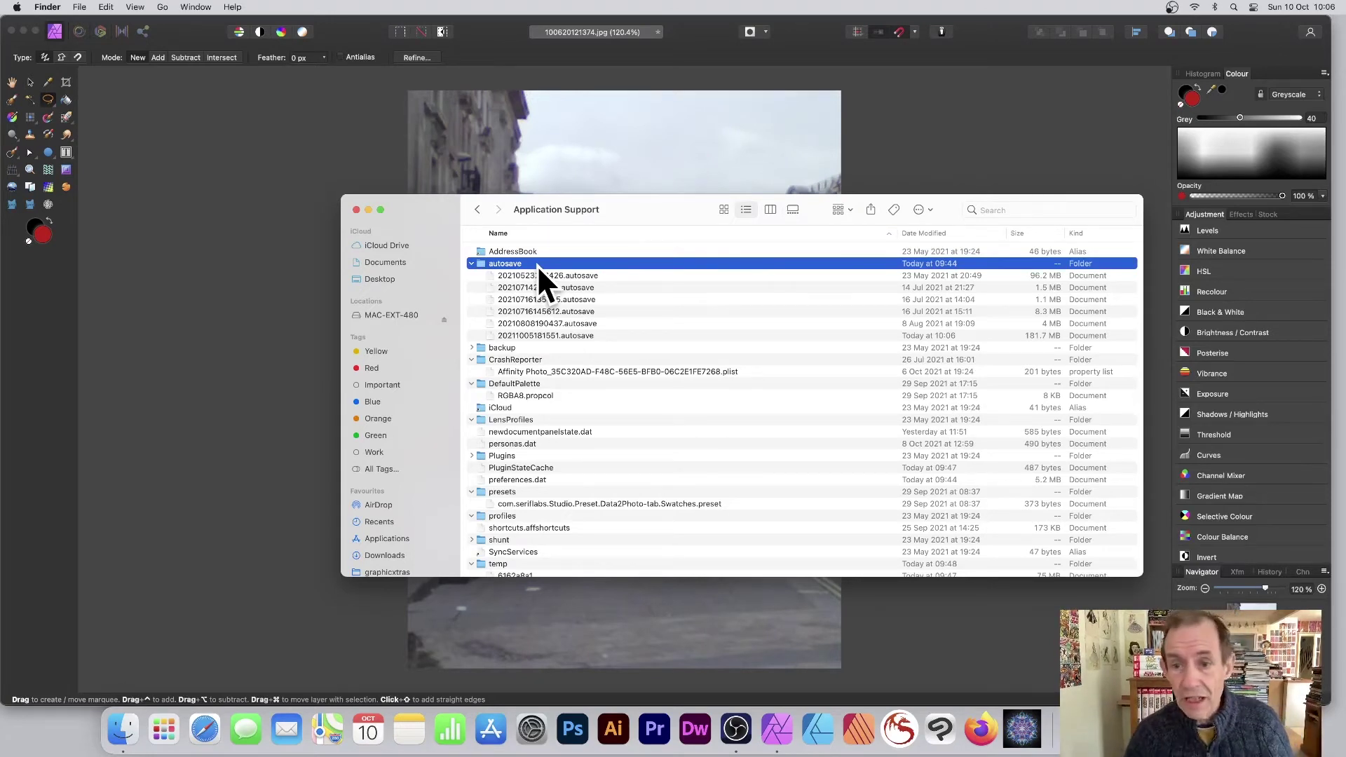
{"action": "left_click", "coordinate": [581, 275]}
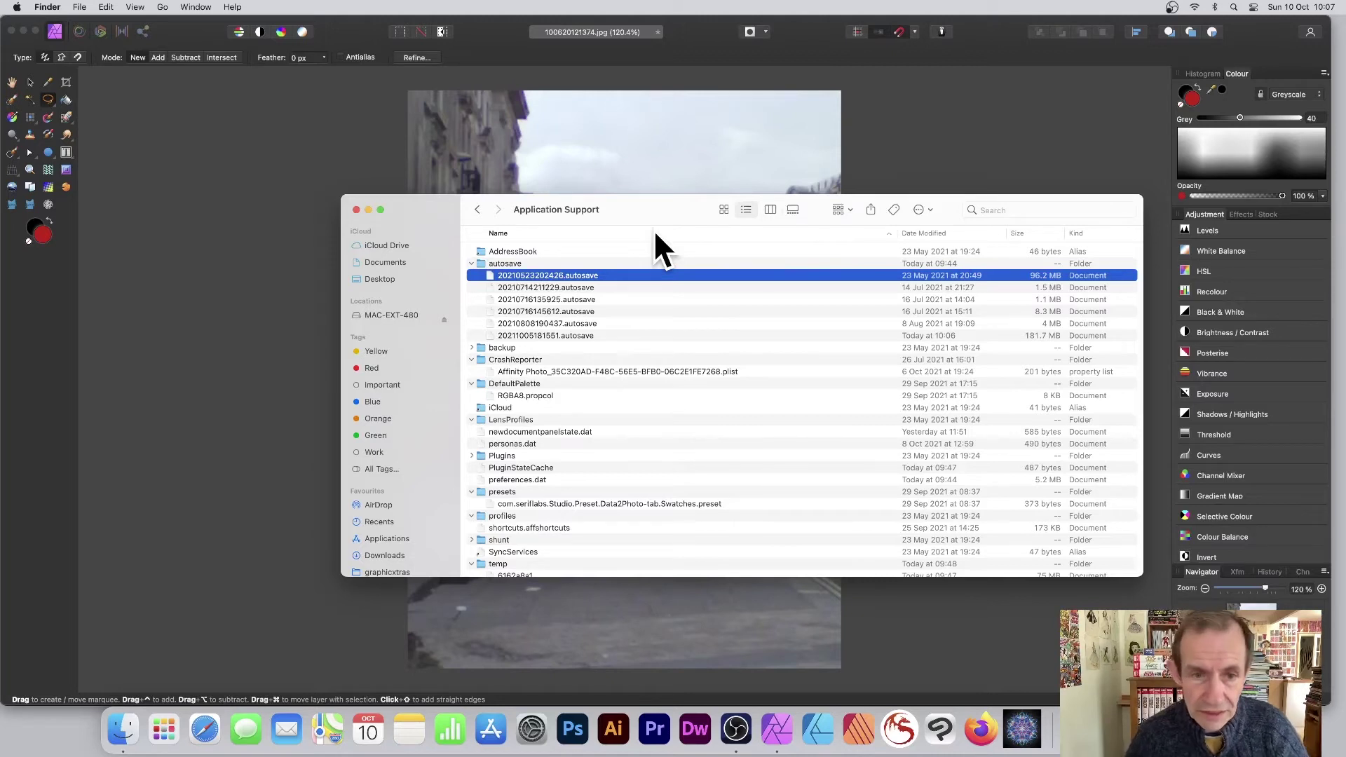
Review backup, CrashReporter, the crash report plist, DefaultPalette, RGBA8.propcol and newdocumentpanelstate.dat
{"action": "left_click", "coordinate": [502, 348]}
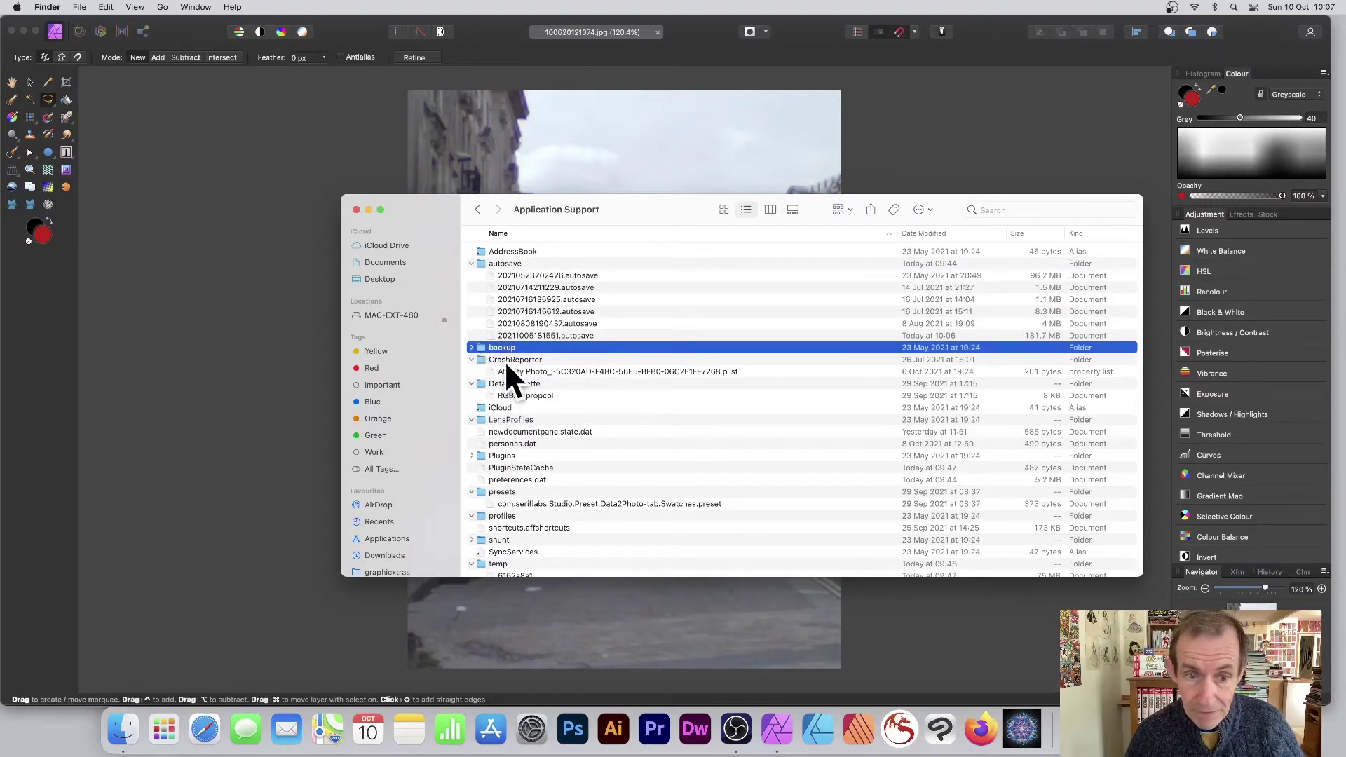
{"action": "left_click", "coordinate": [526, 361]}
{"action": "left_click", "coordinate": [707, 372]}
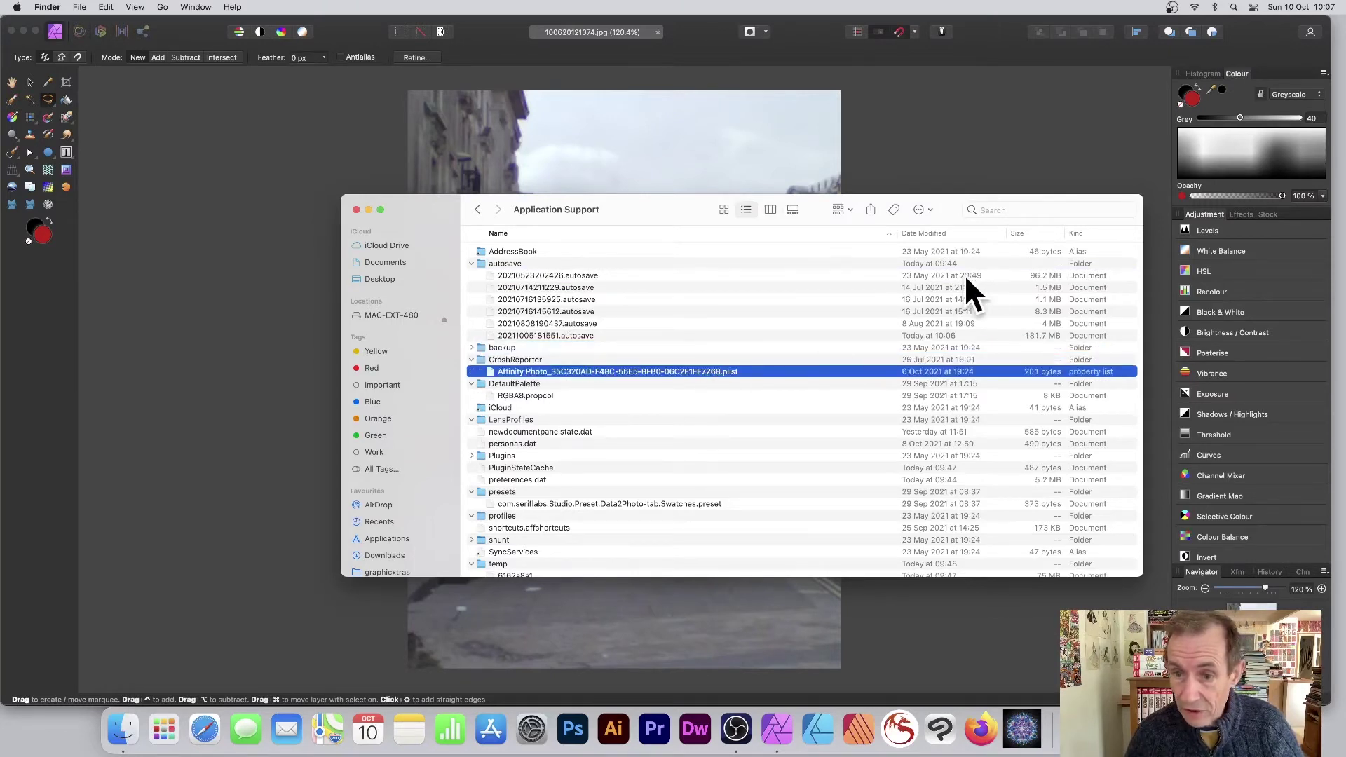
{"action": "scroll", "coordinate": [960, 280], "scroll_direction": "down", "scroll_amount": 3}
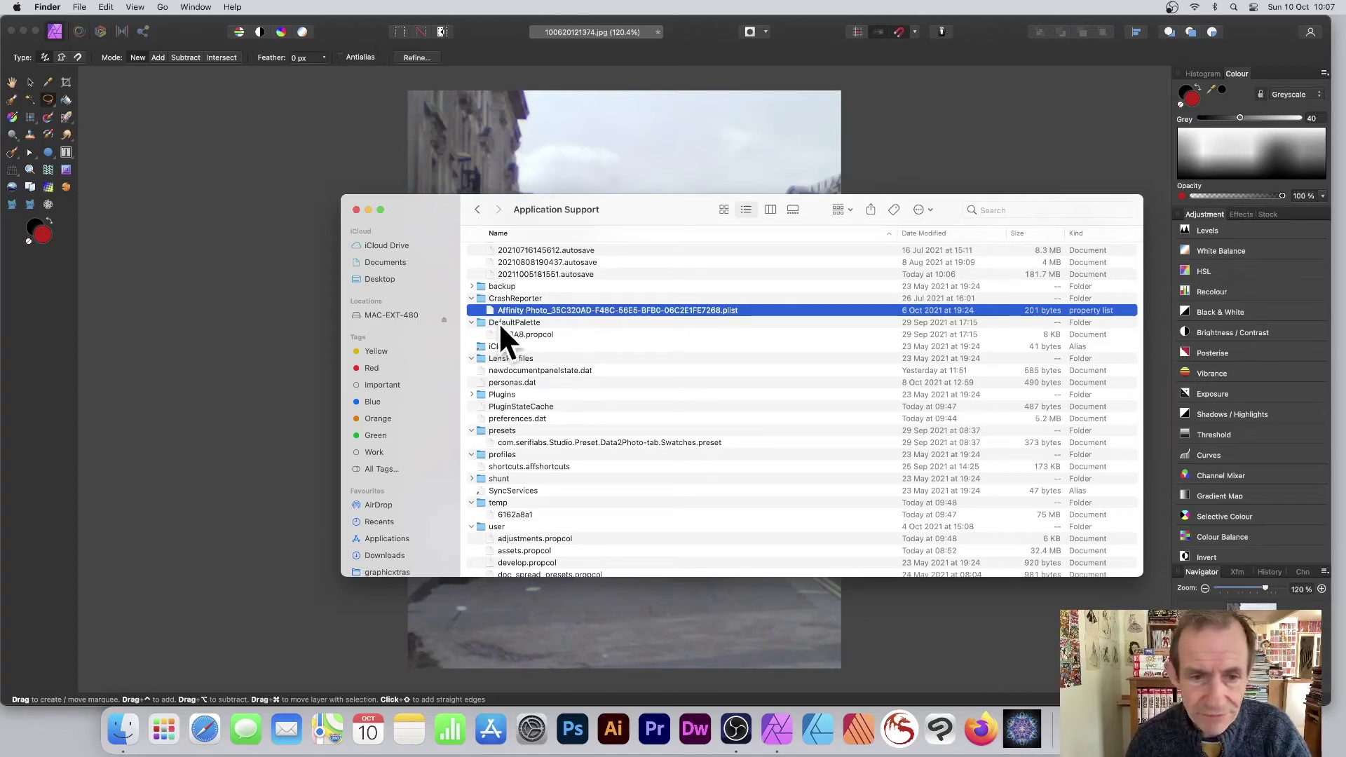
{"action": "left_click", "coordinate": [520, 324]}
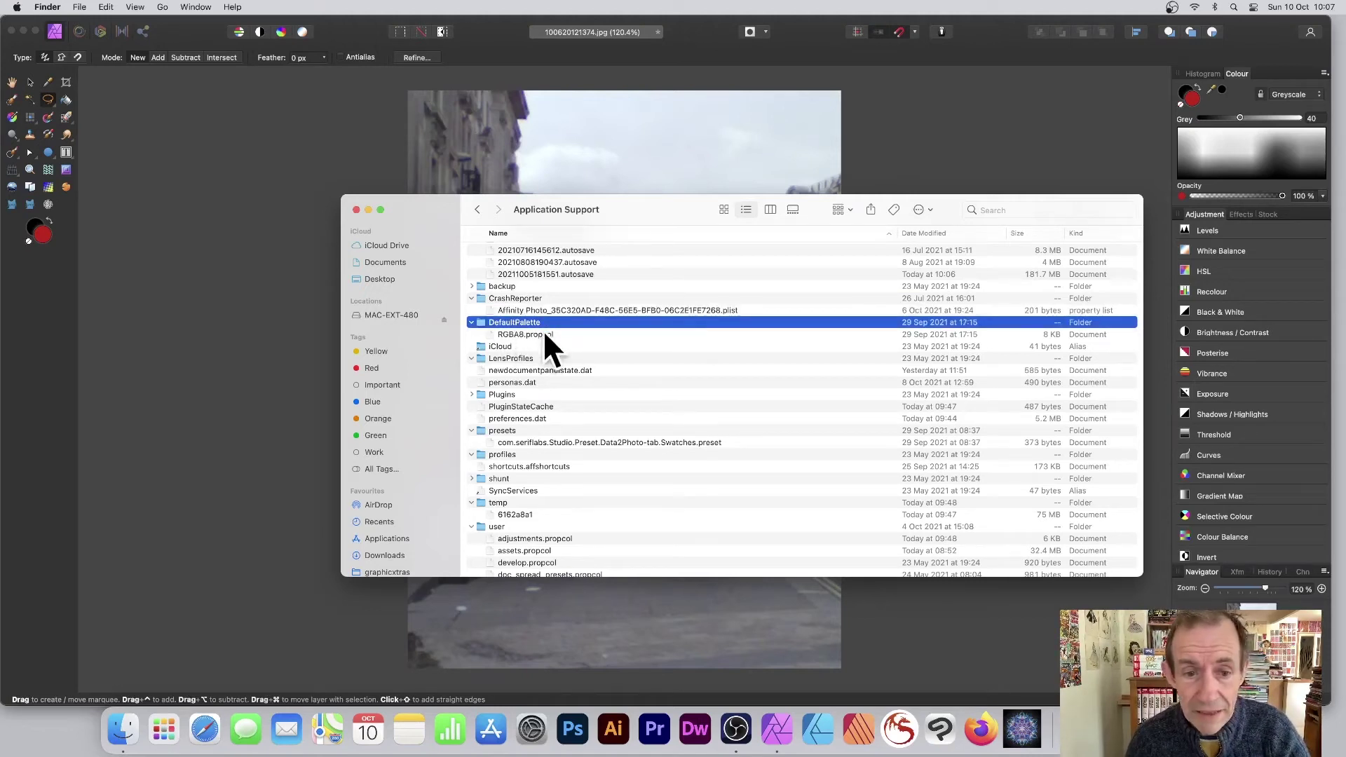
{"action": "left_click", "coordinate": [520, 335]}
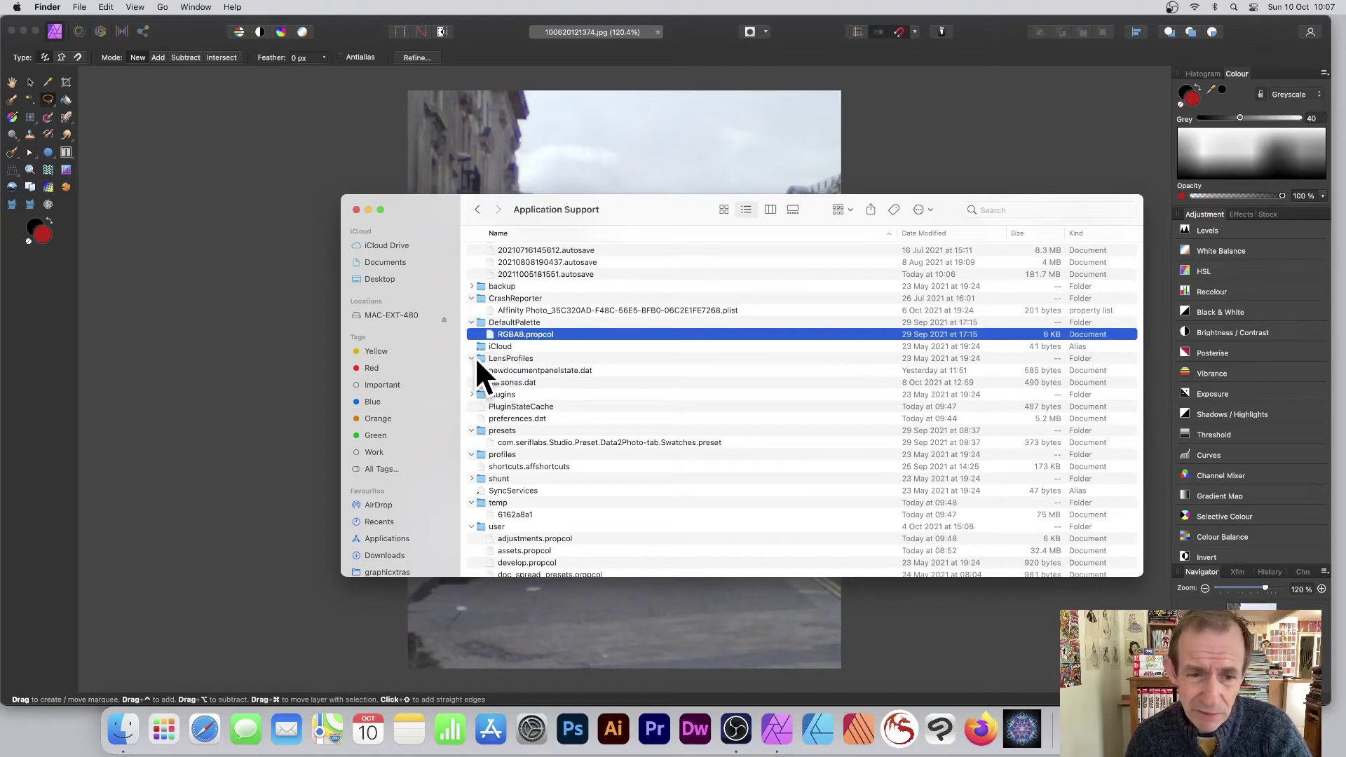
{"action": "left_click", "coordinate": [531, 372]}
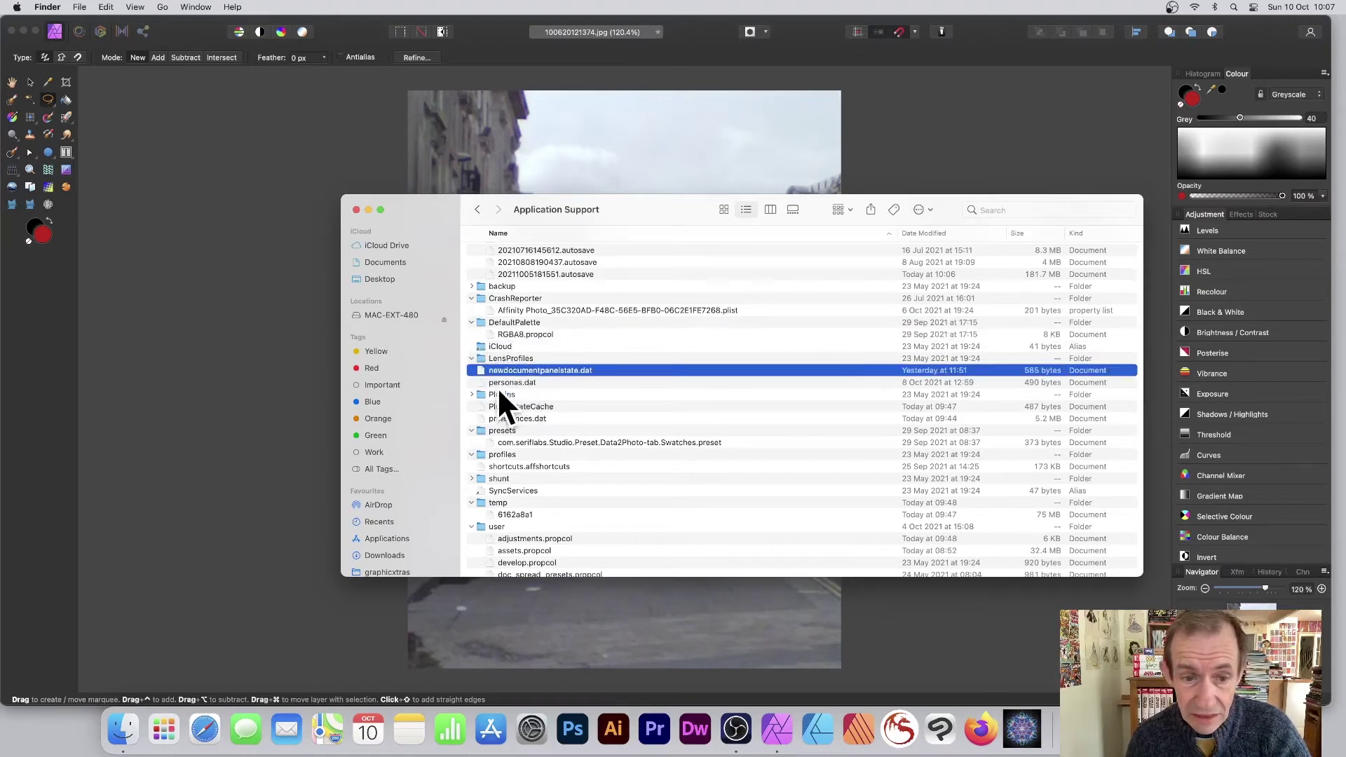
Check the Swatches preset, collapse presets, then select shortcuts.affshortcuts and the user folder
{"action": "scroll", "coordinate": [546, 396], "scroll_direction": "down", "scroll_amount": 3}
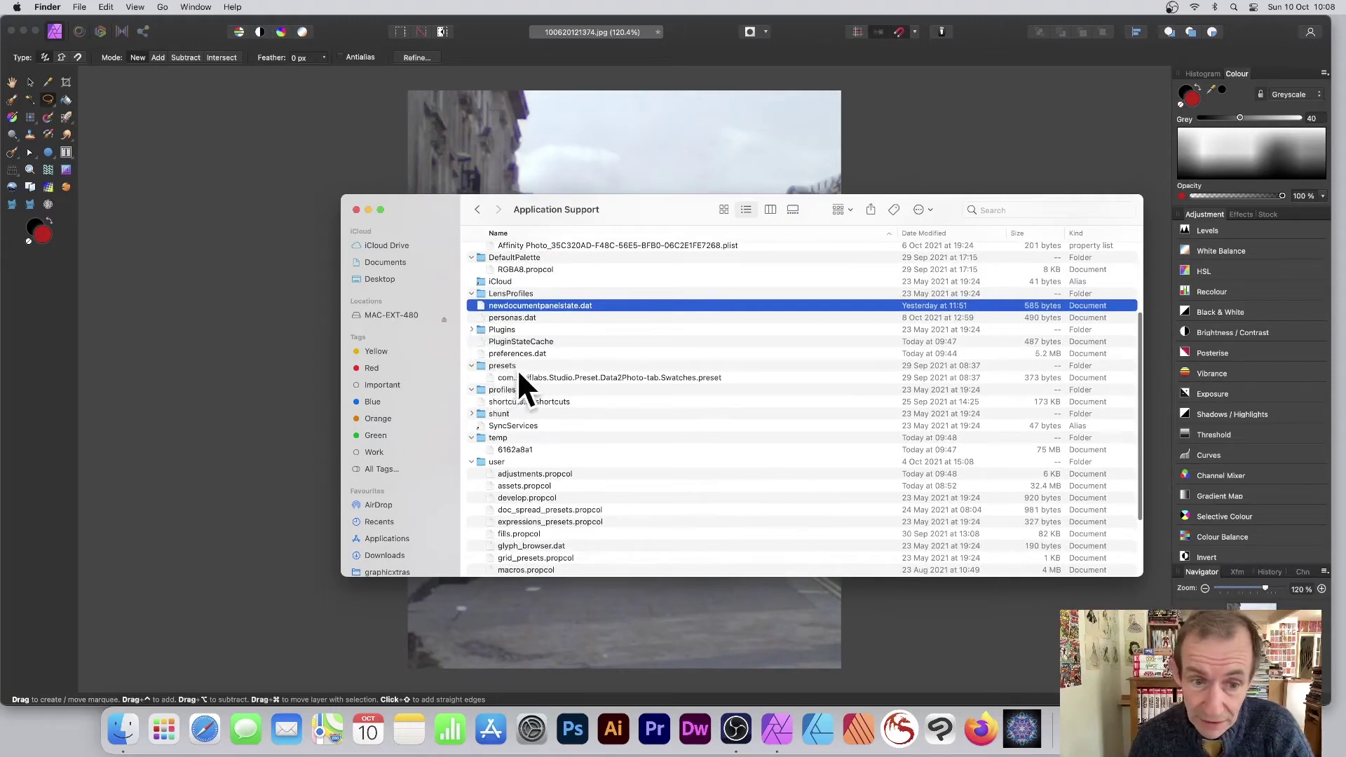
{"action": "left_click", "coordinate": [470, 364]}
{"action": "left_click", "coordinate": [470, 364]}
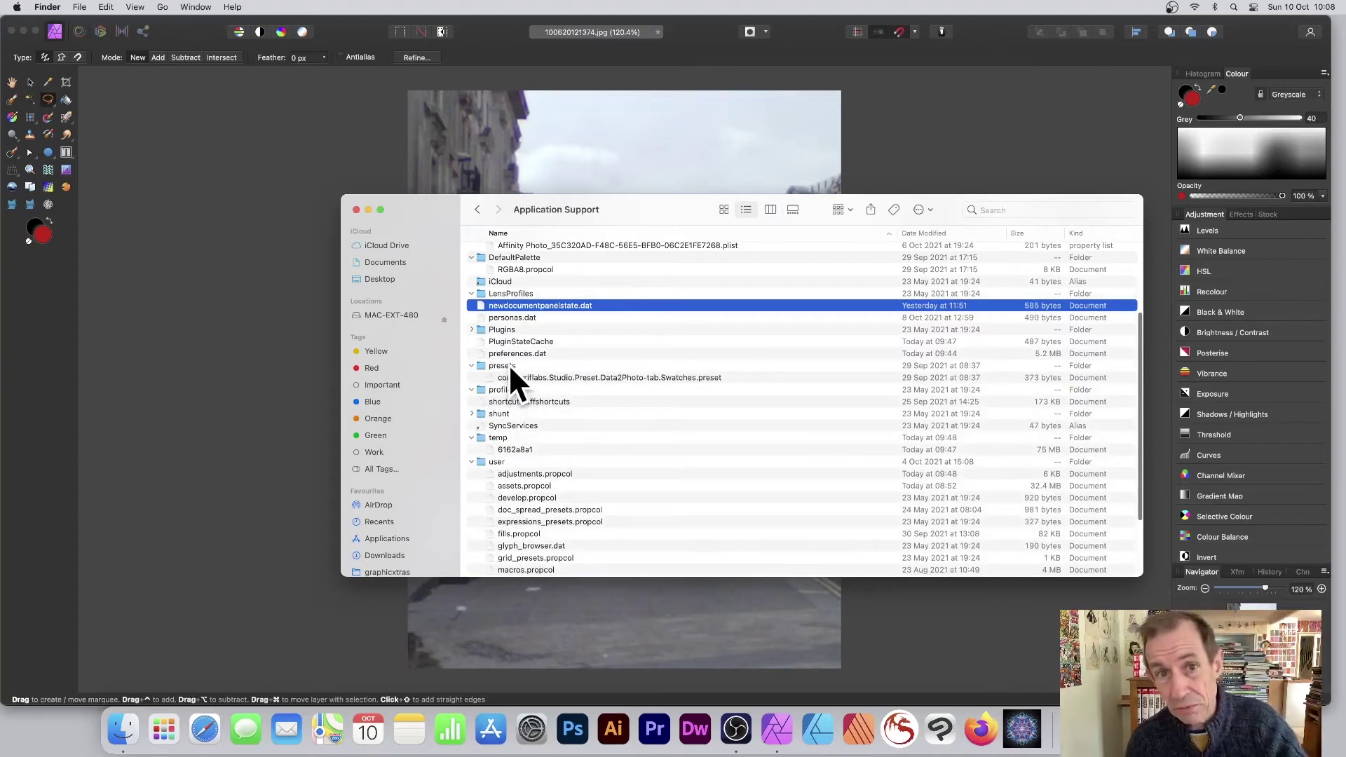
{"action": "left_click", "coordinate": [596, 377]}
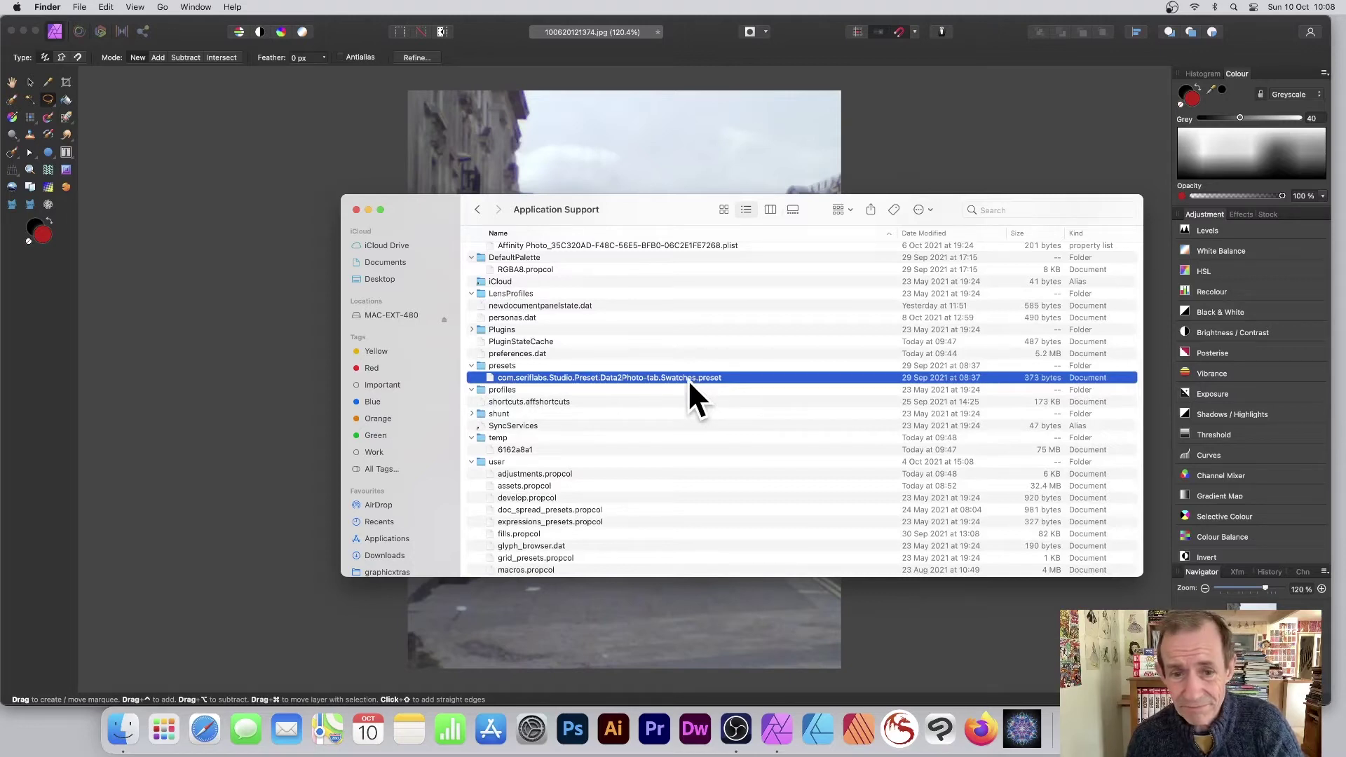
{"action": "left_click", "coordinate": [471, 365]}
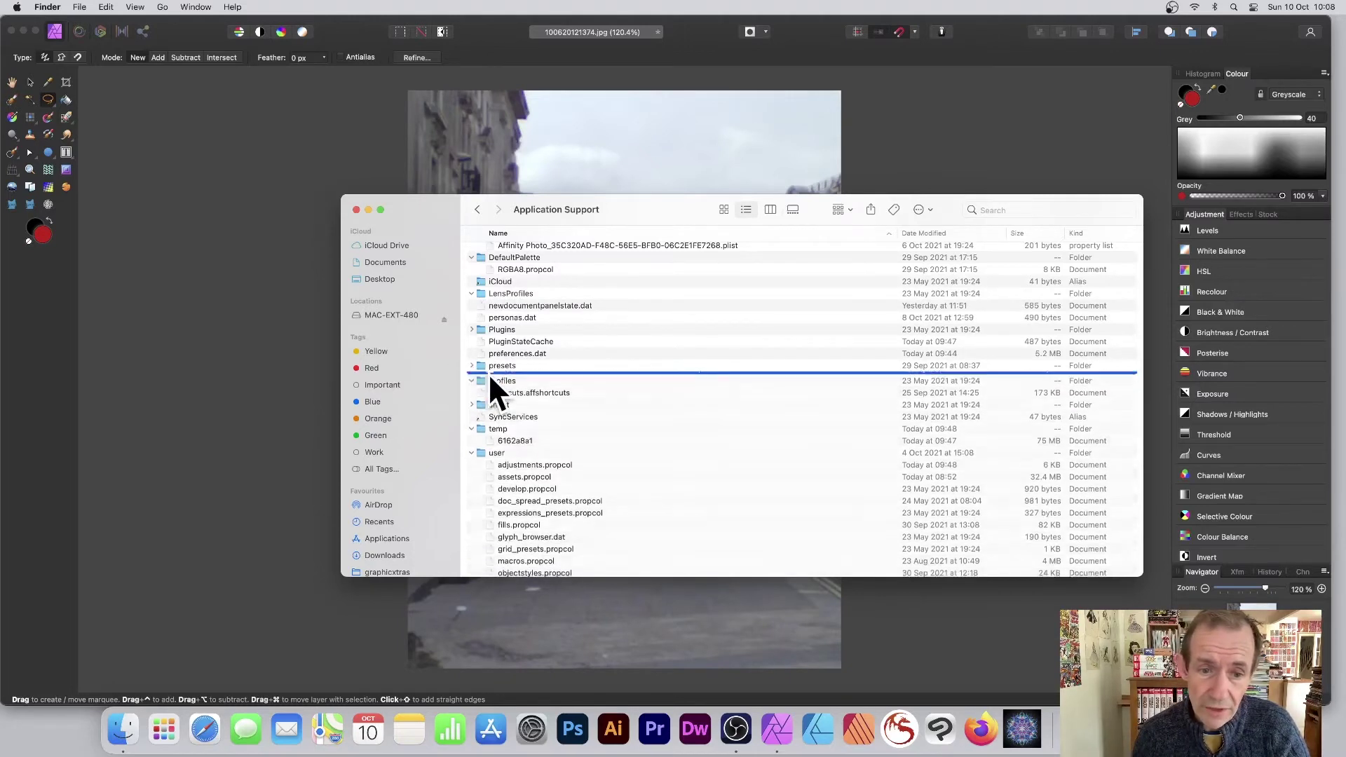
{"action": "left_click", "coordinate": [520, 389]}
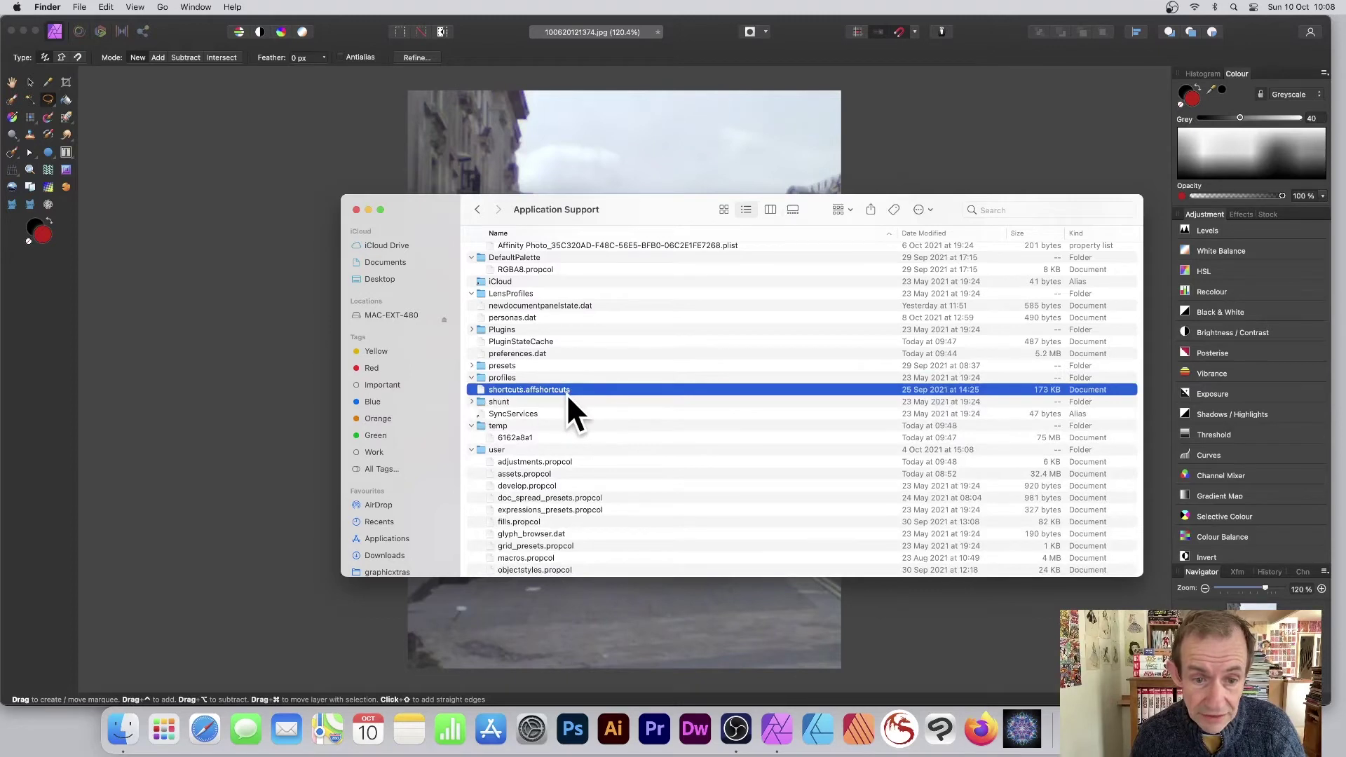
{"action": "scroll", "coordinate": [550, 424], "scroll_direction": "down", "scroll_amount": 3}
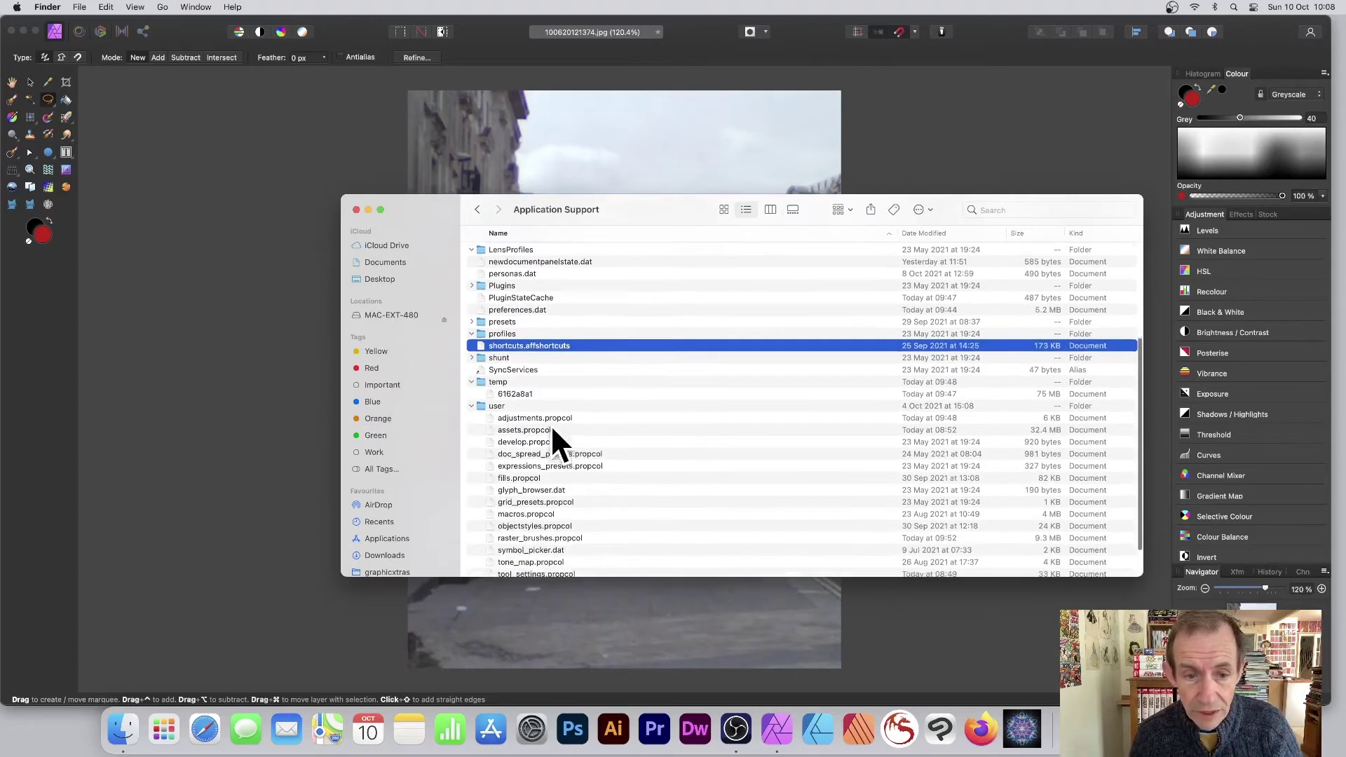
{"action": "left_click", "coordinate": [496, 369]}
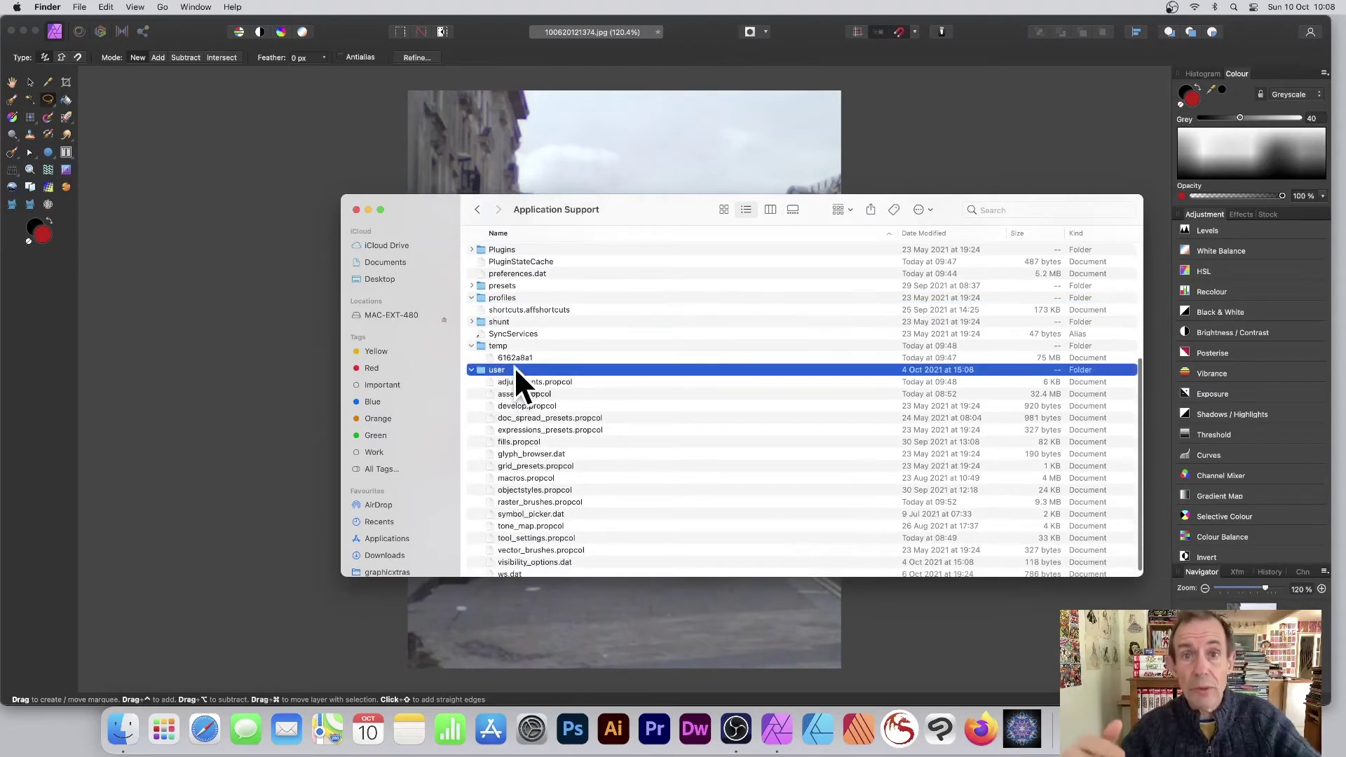
Select adjustments.propcol, then the 32.4 MB assets.propcol file in the user folder
{"action": "scroll", "coordinate": [577, 370], "scroll_direction": "down", "scroll_amount": 1}
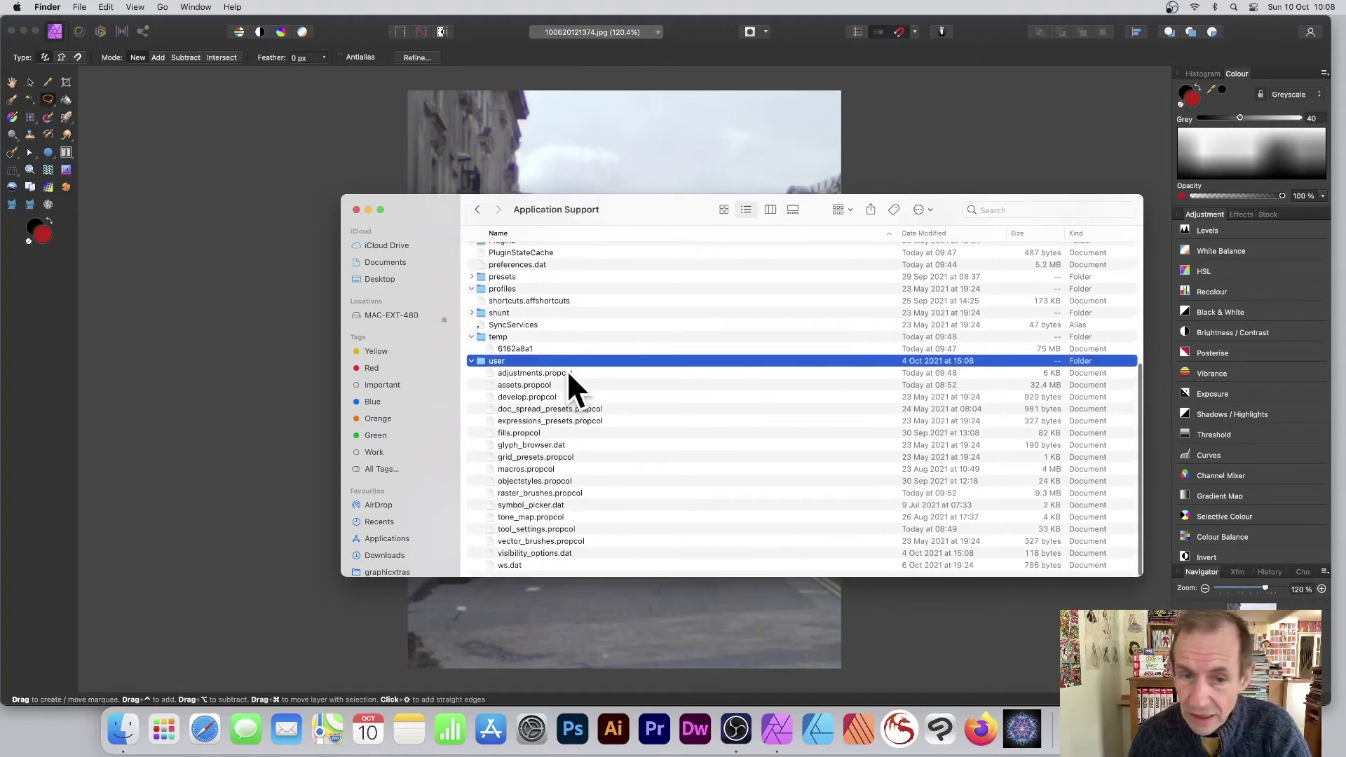
{"action": "left_click", "coordinate": [568, 372]}
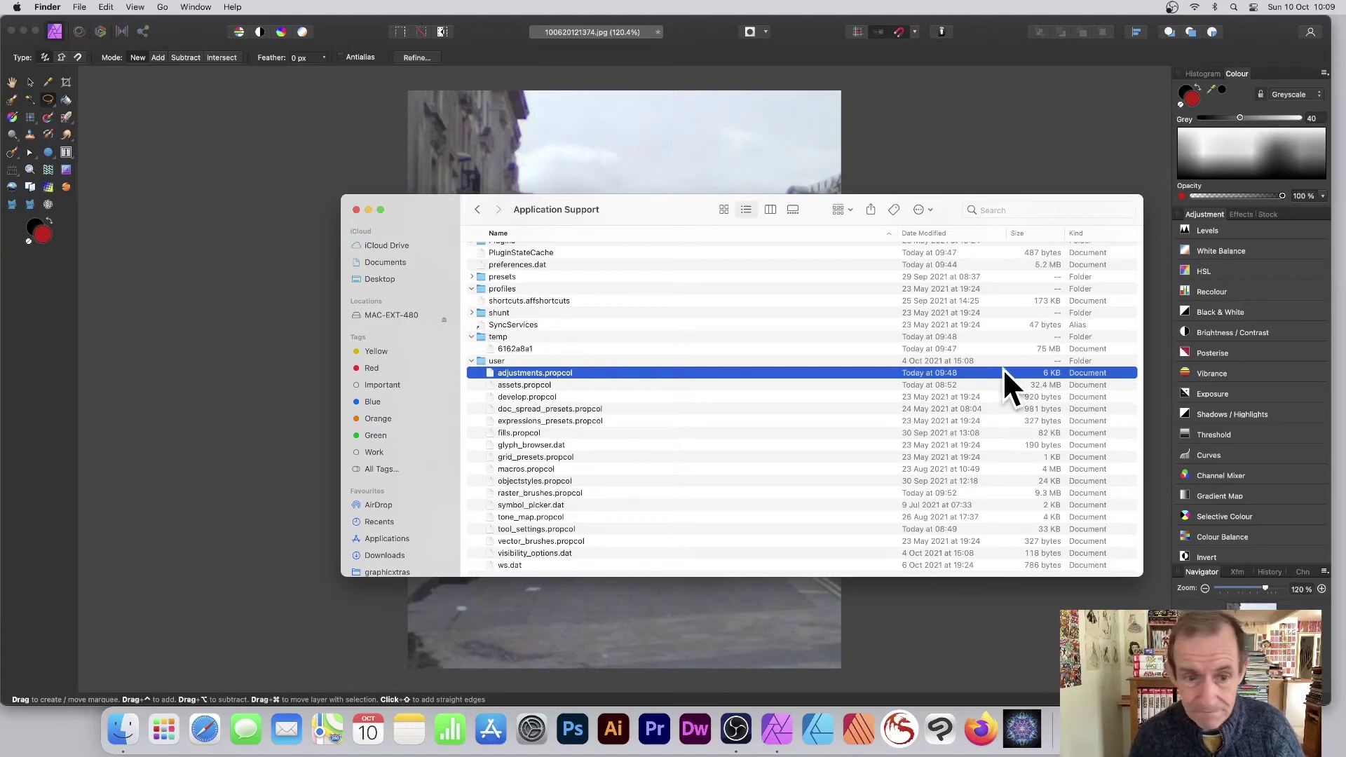
{"action": "left_click", "coordinate": [522, 384]}
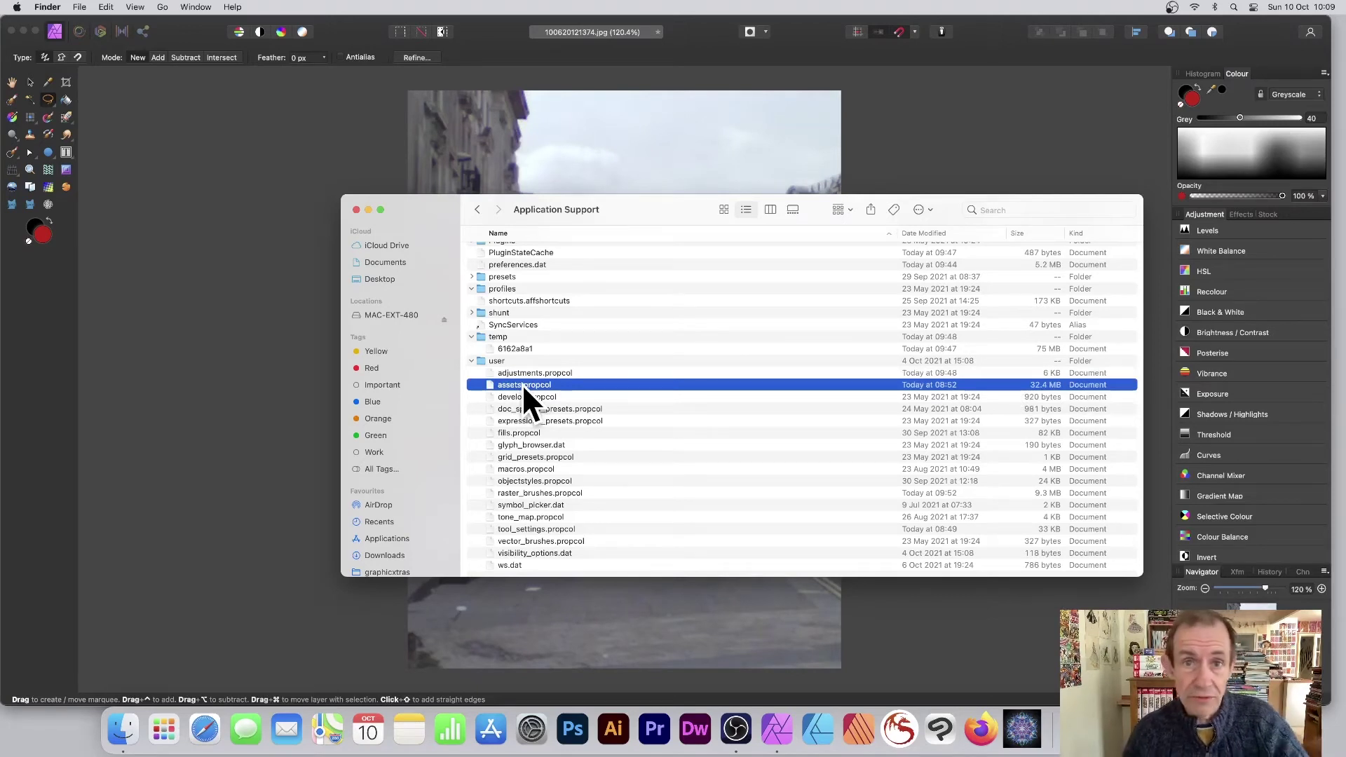
{"action": "scroll", "coordinate": [521, 384], "scroll_direction": "up", "scroll_amount": 2}
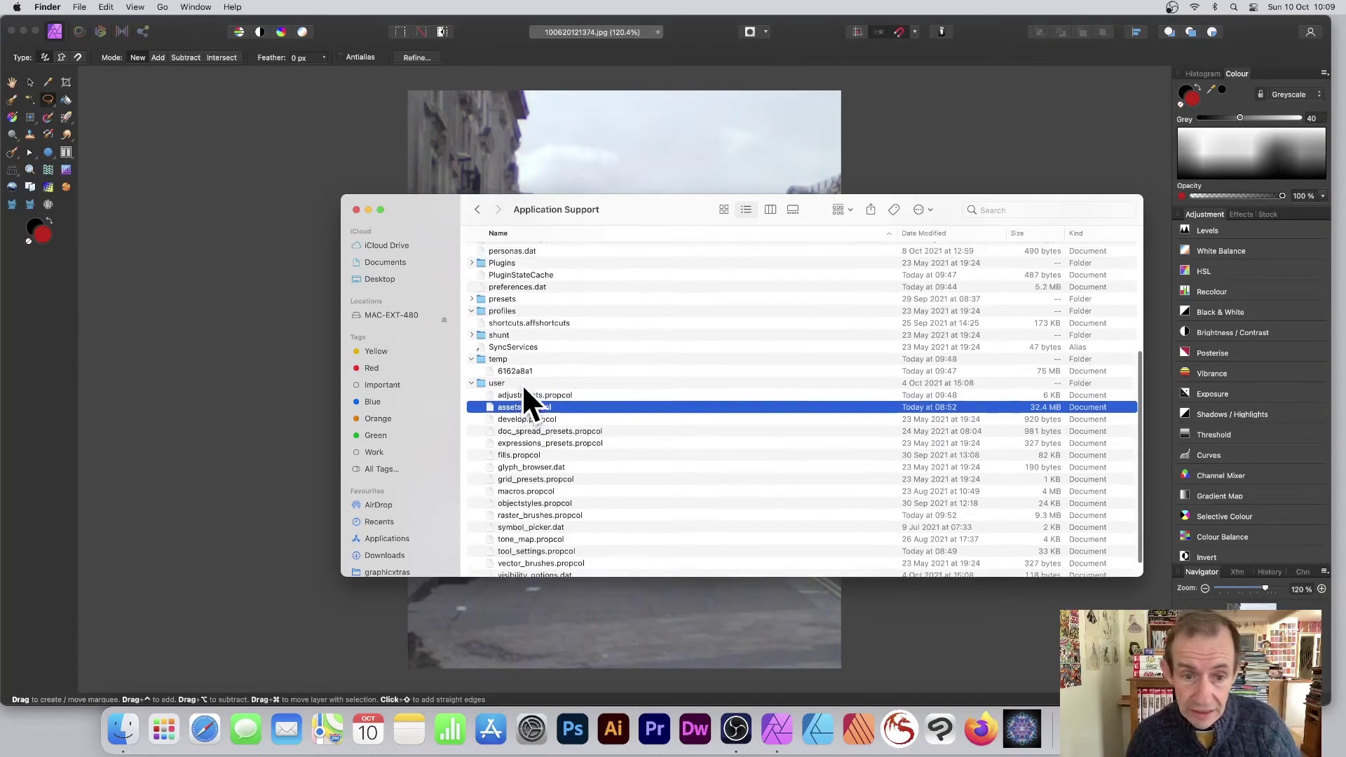
{"action": "scroll", "coordinate": [540, 394], "scroll_direction": "down", "scroll_amount": 3}
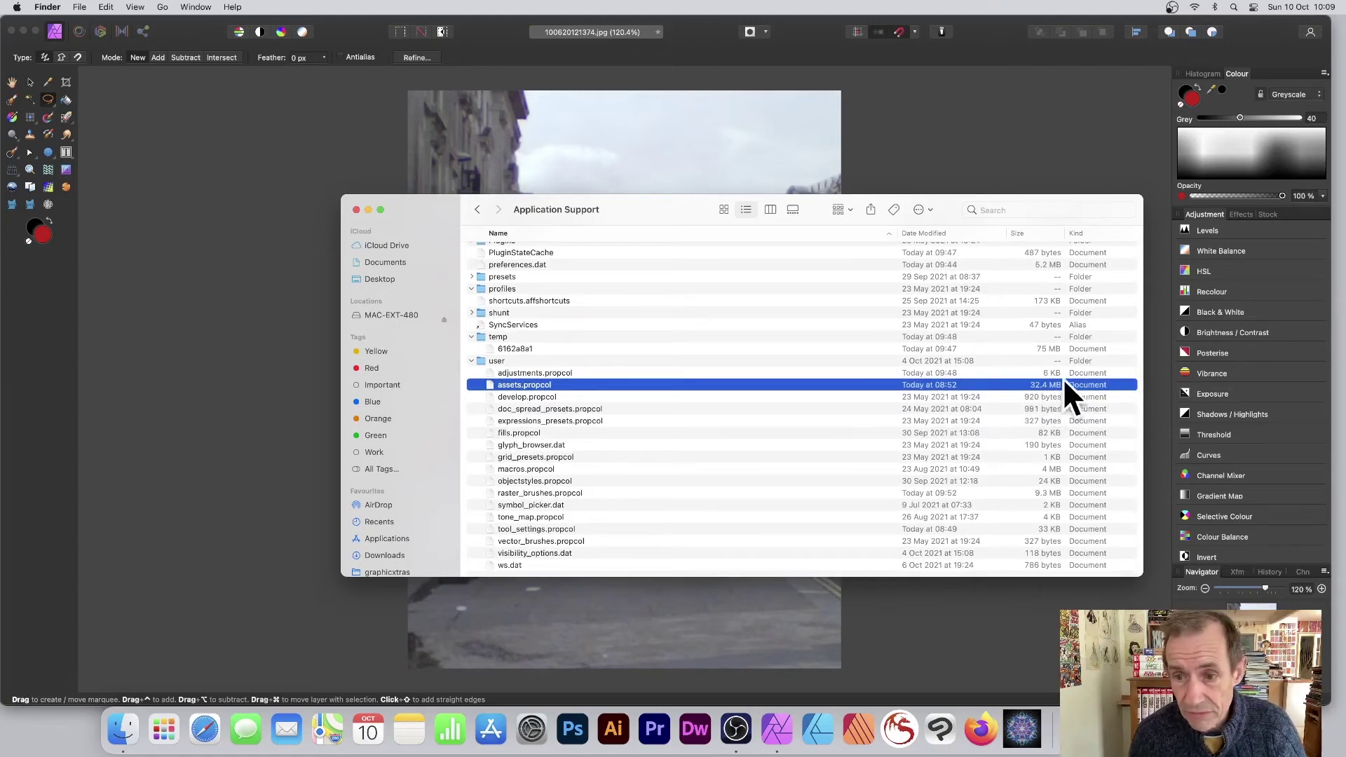
Review develop, doc_spread_presets, expressions_presets, fills, glyph_browser, grid_presets and macros settings files in turn
{"action": "left_click", "coordinate": [536, 397]}
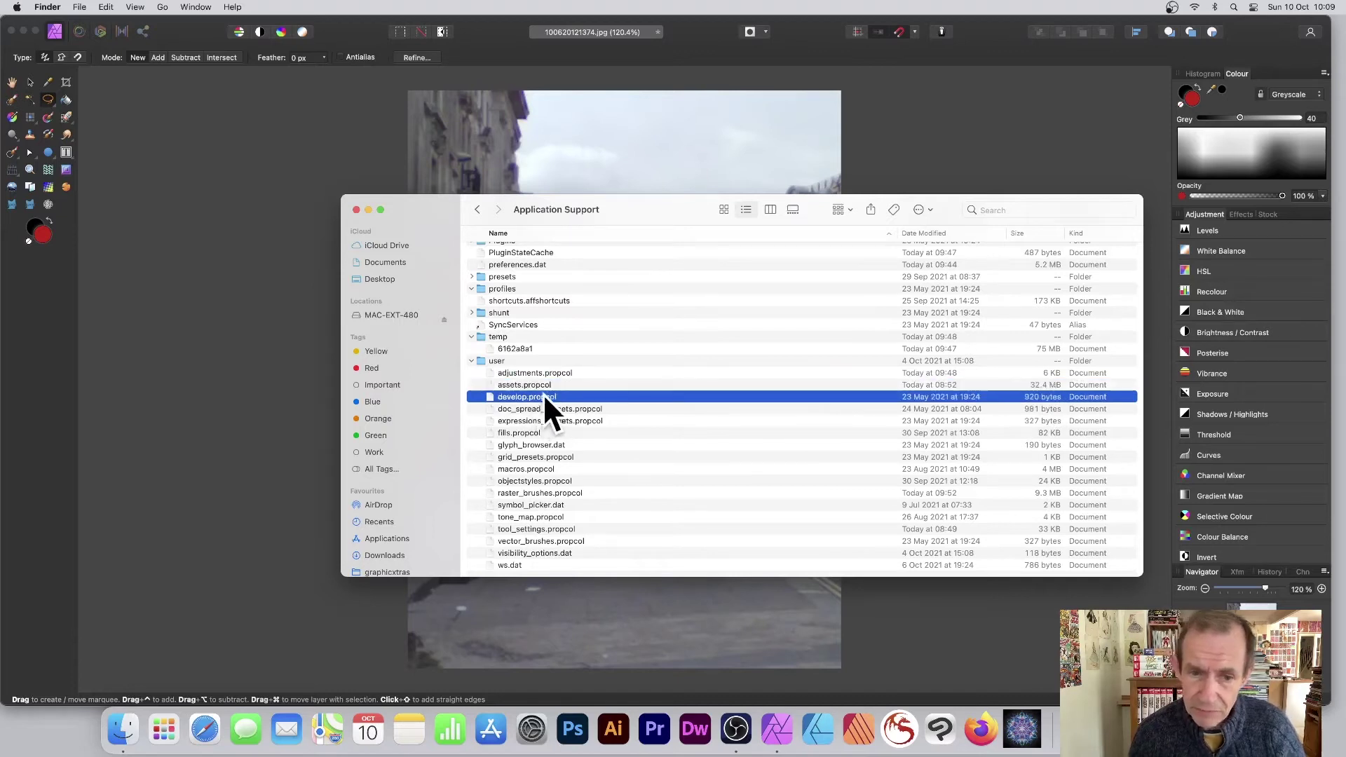
{"action": "left_click", "coordinate": [533, 409]}
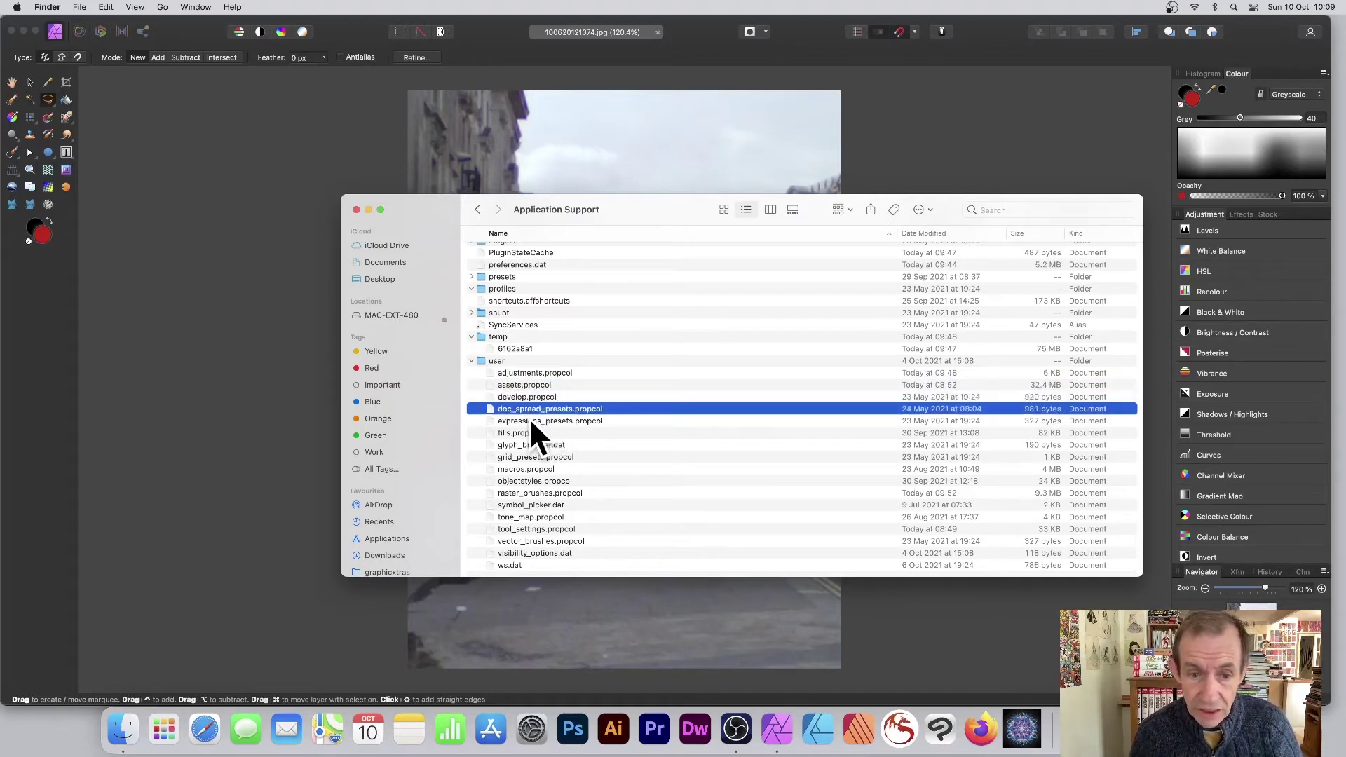
{"action": "left_click", "coordinate": [530, 420]}
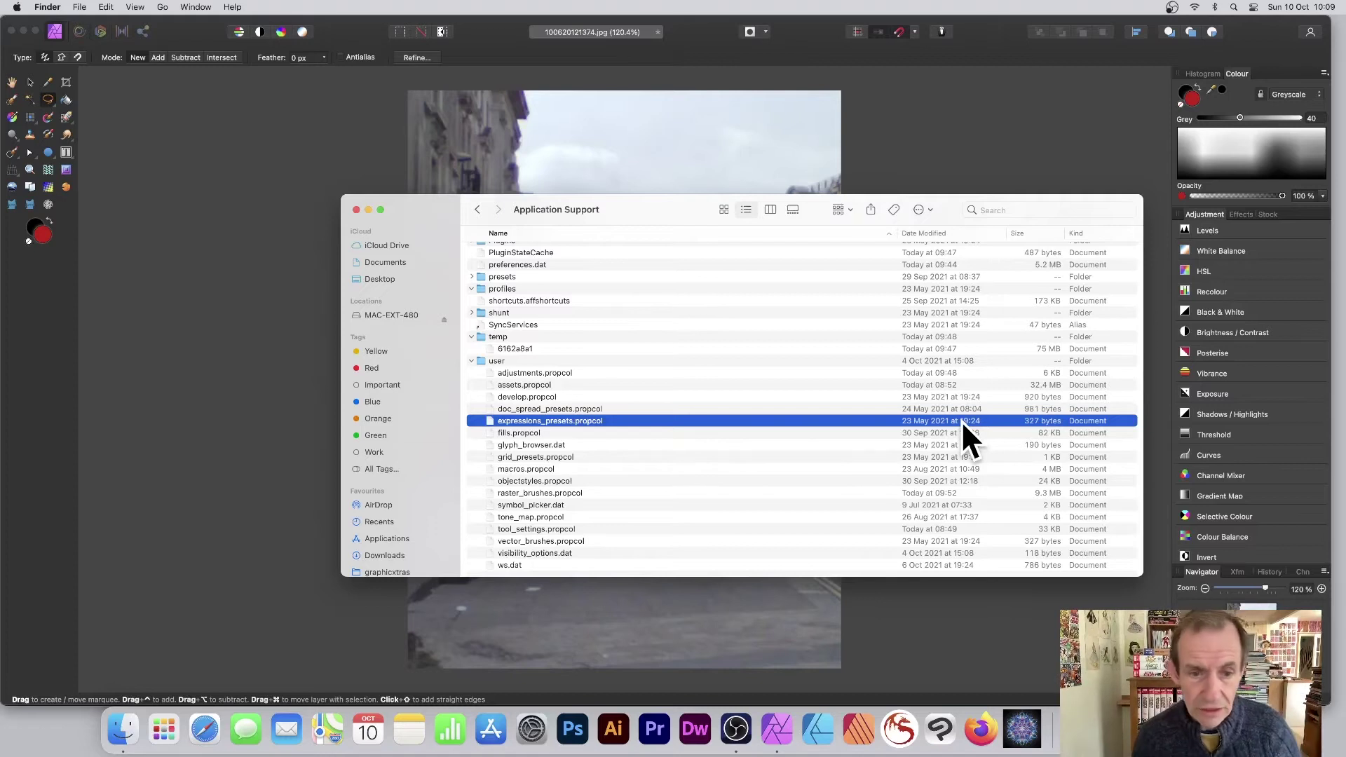
{"action": "left_click", "coordinate": [506, 434]}
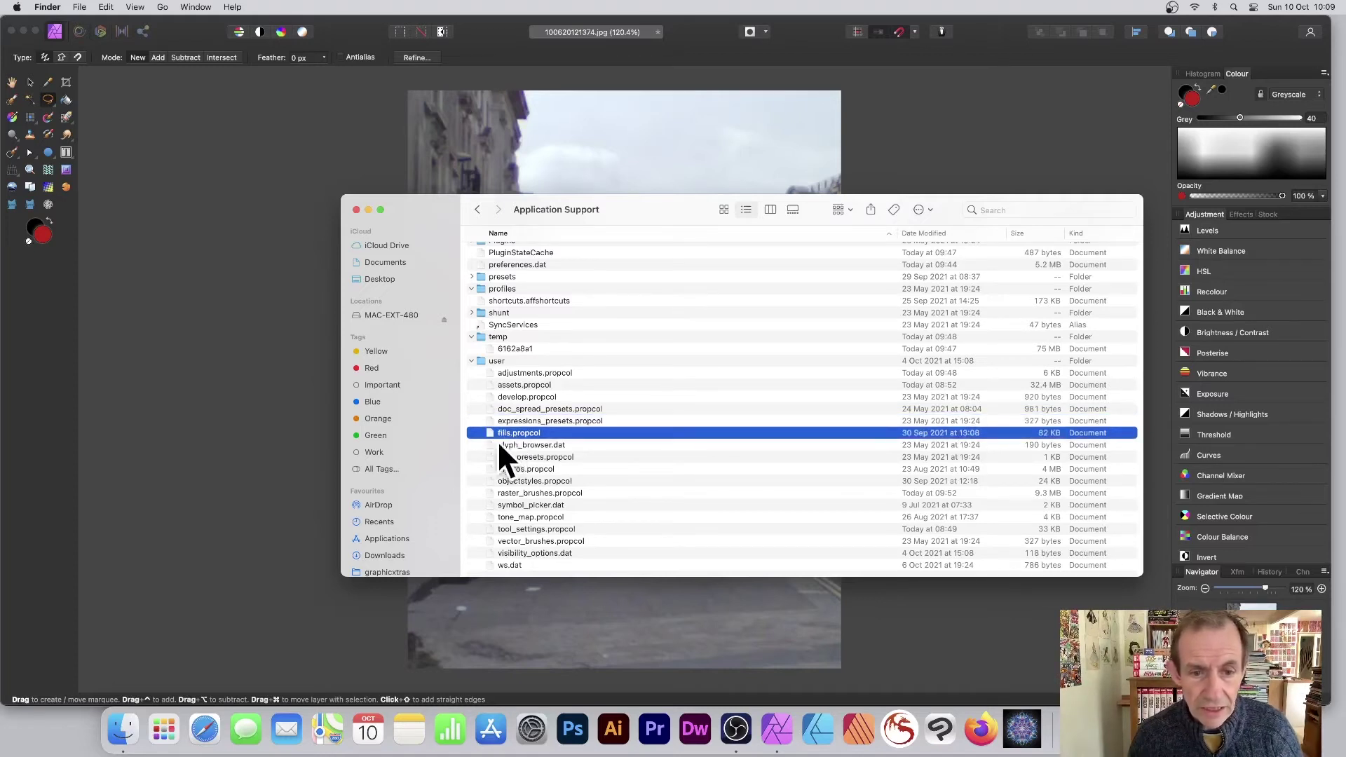
{"action": "left_click", "coordinate": [520, 447]}
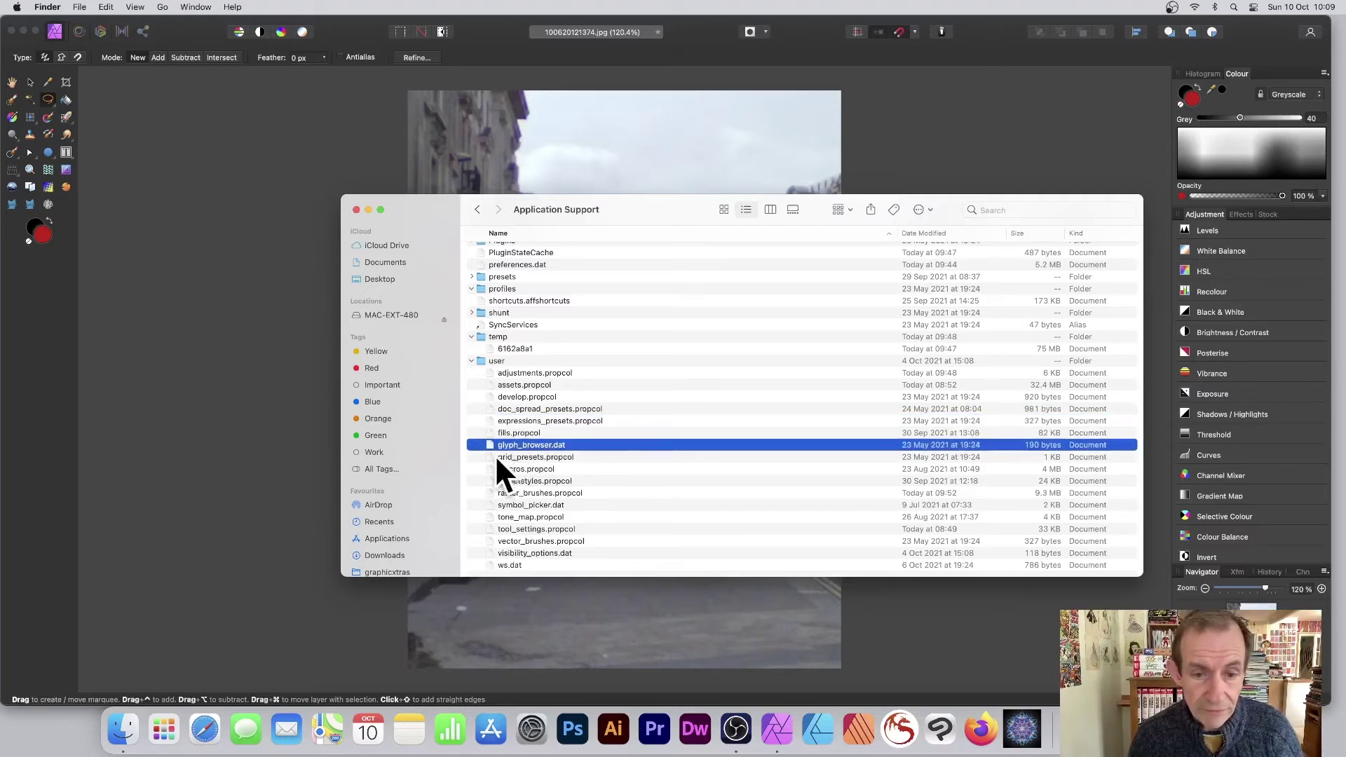
{"action": "left_click", "coordinate": [537, 457]}
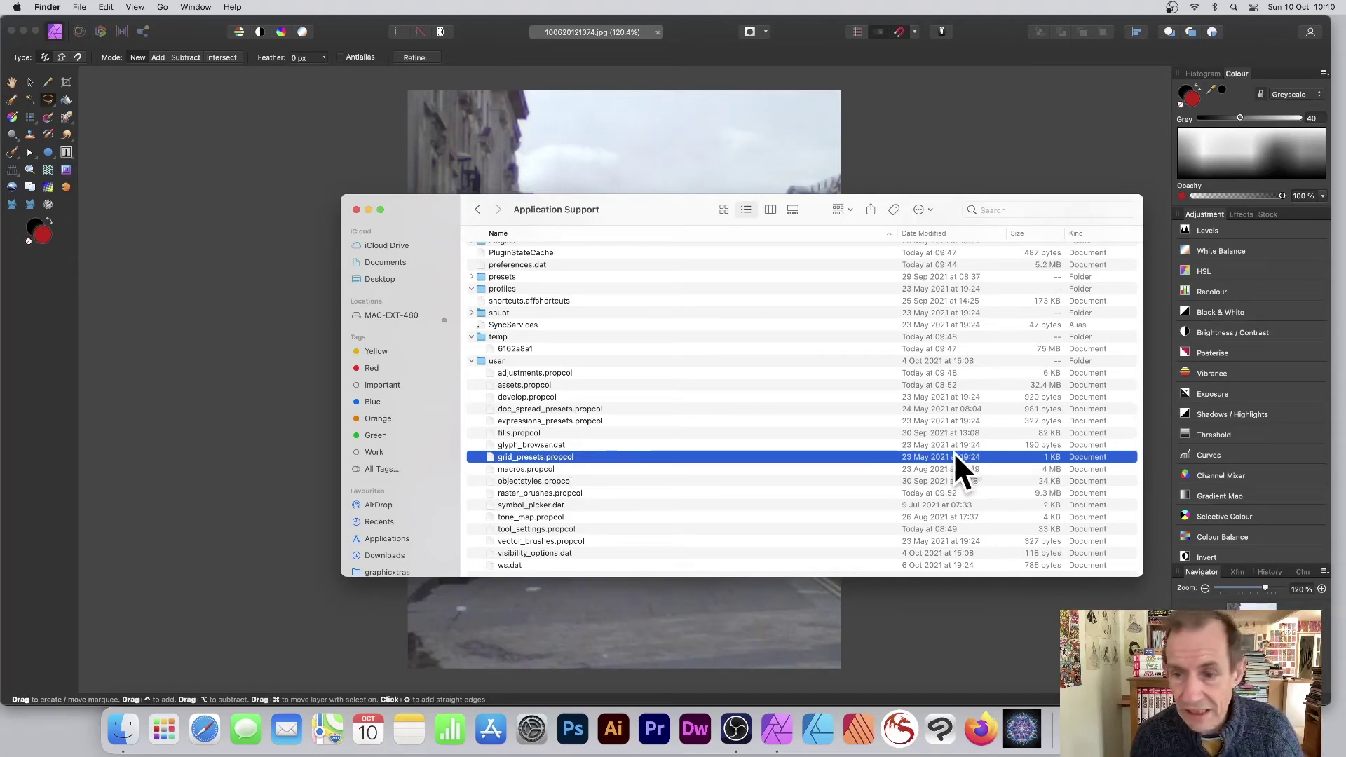
{"action": "left_click", "coordinate": [515, 468]}
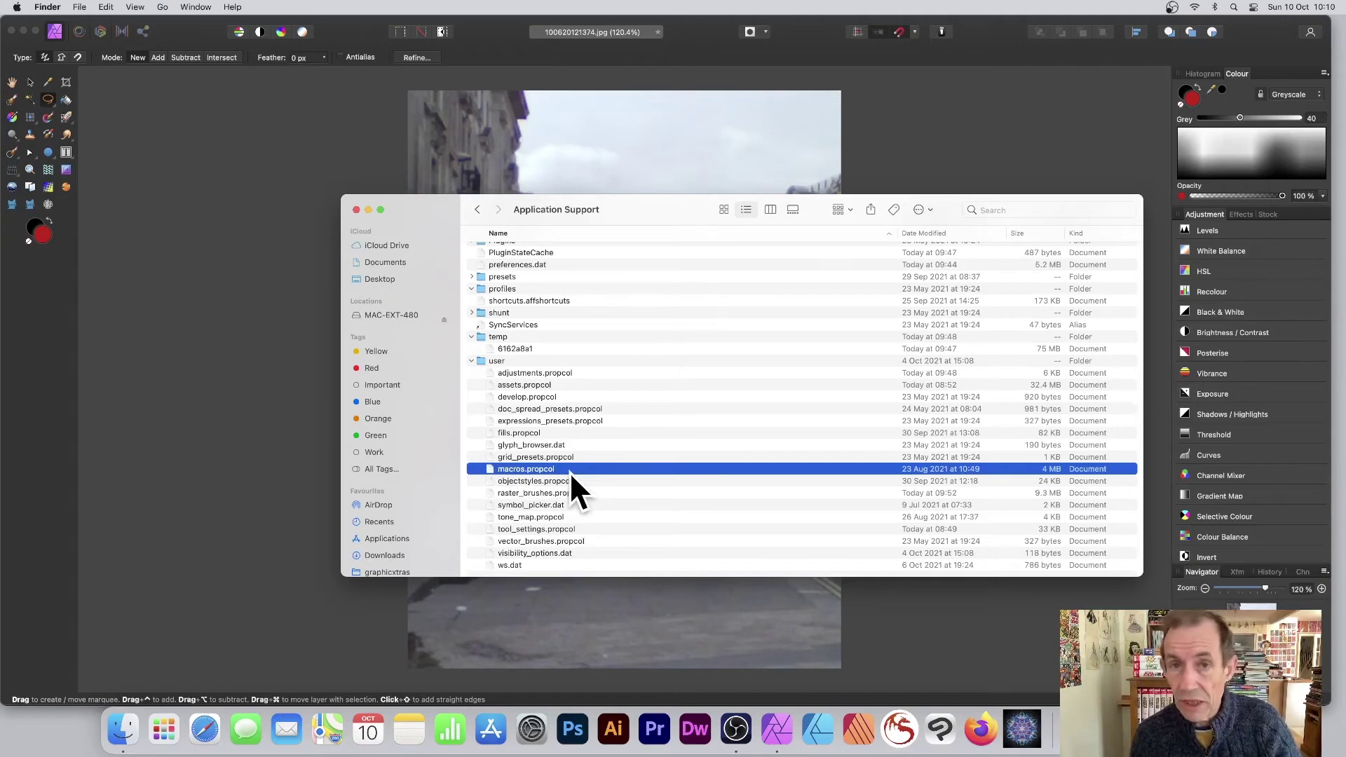
Review objectstyles, raster_brushes, symbol_picker, tone_map, tool_settings and vector_brushes files in turn
{"action": "left_click", "coordinate": [534, 482]}
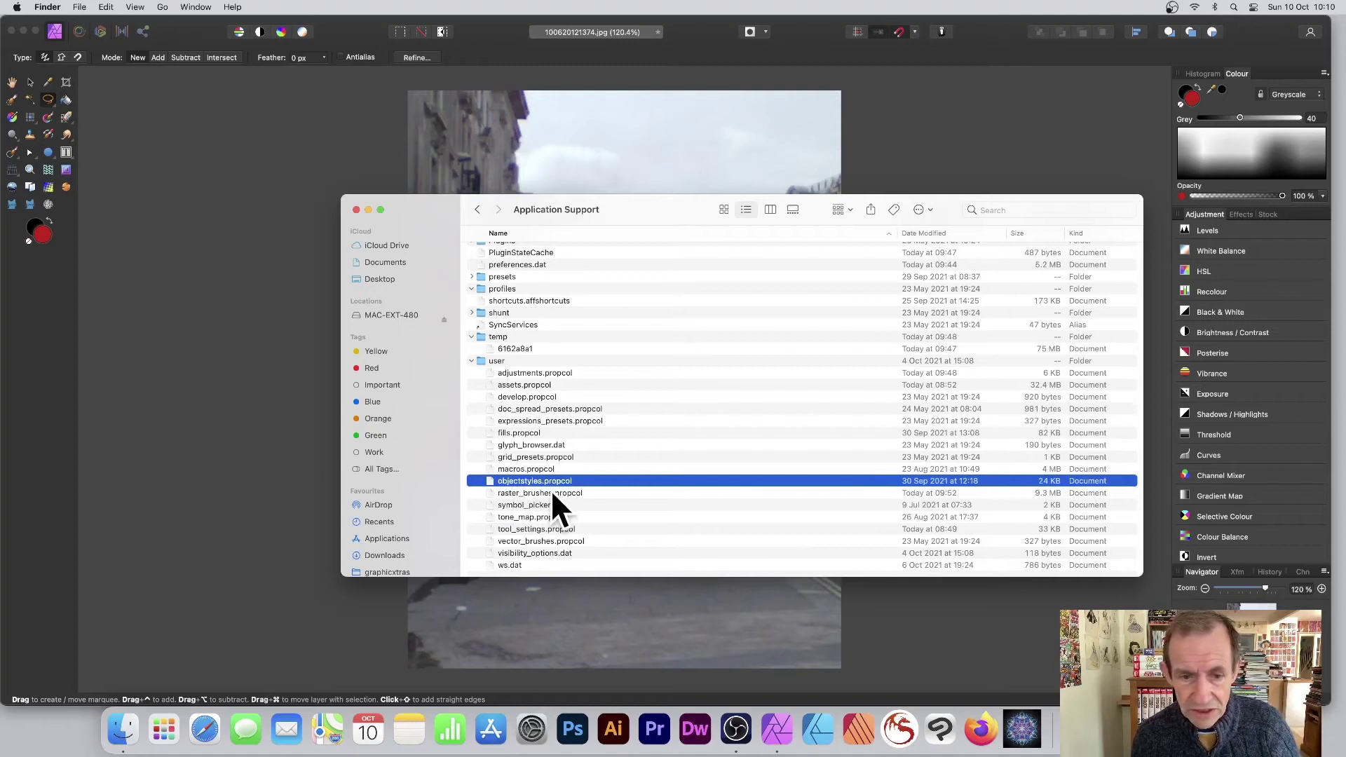
{"action": "left_click", "coordinate": [524, 493]}
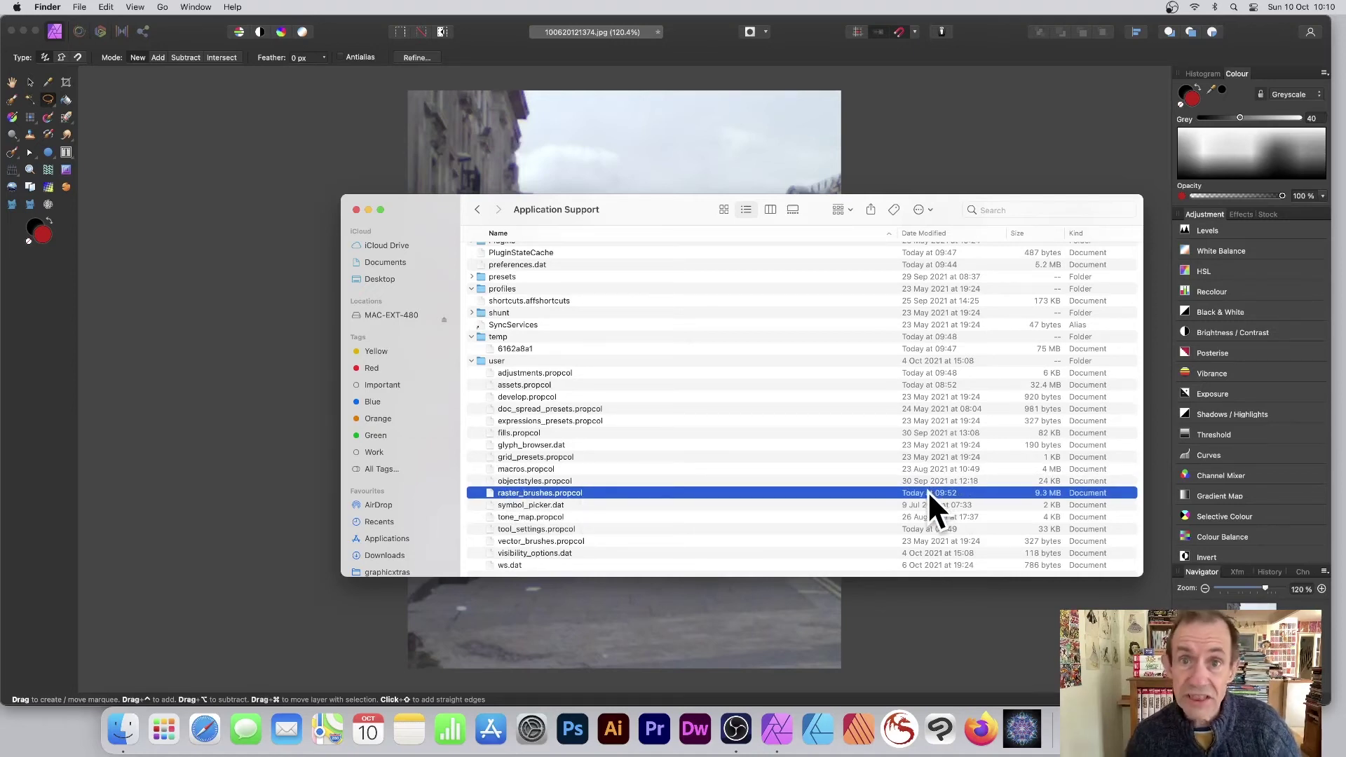
{"action": "scroll", "coordinate": [927, 493], "scroll_direction": "down", "scroll_amount": 2}
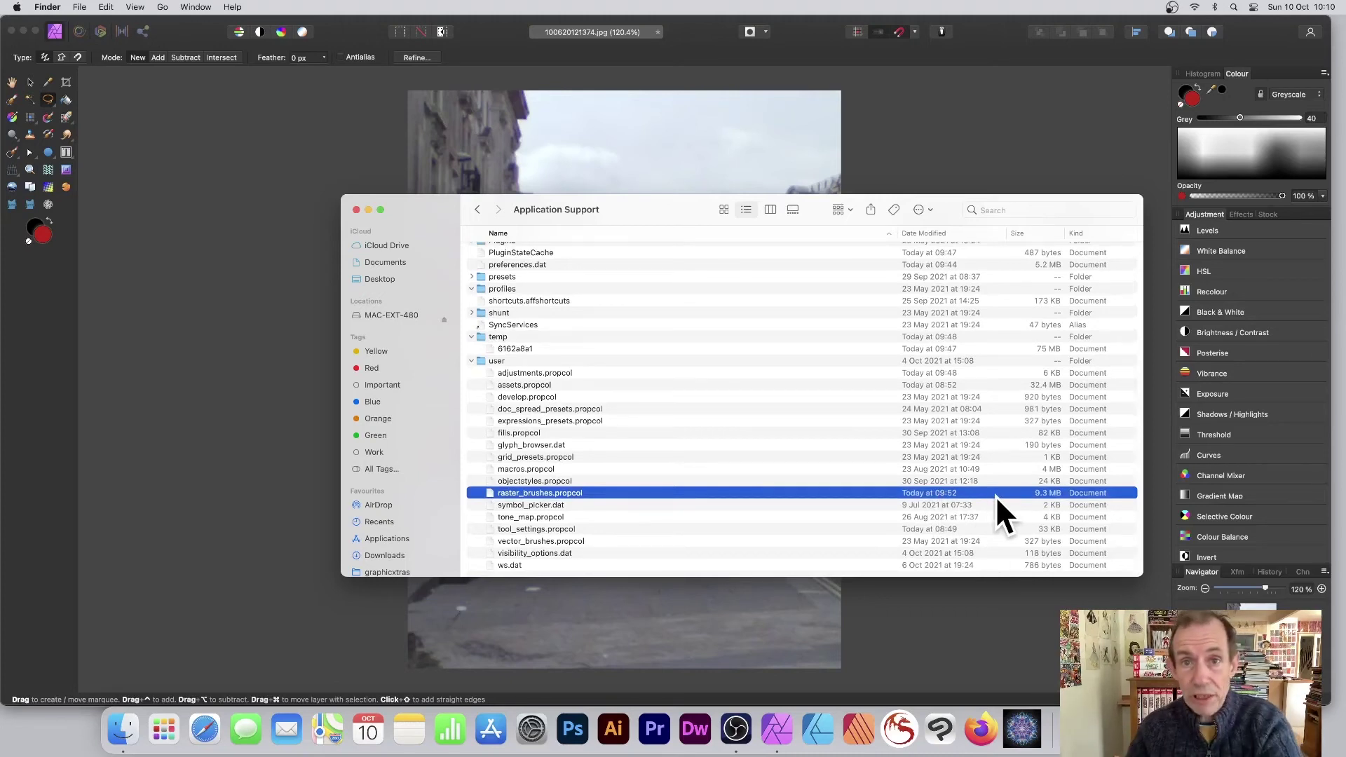
{"action": "left_click", "coordinate": [525, 505]}
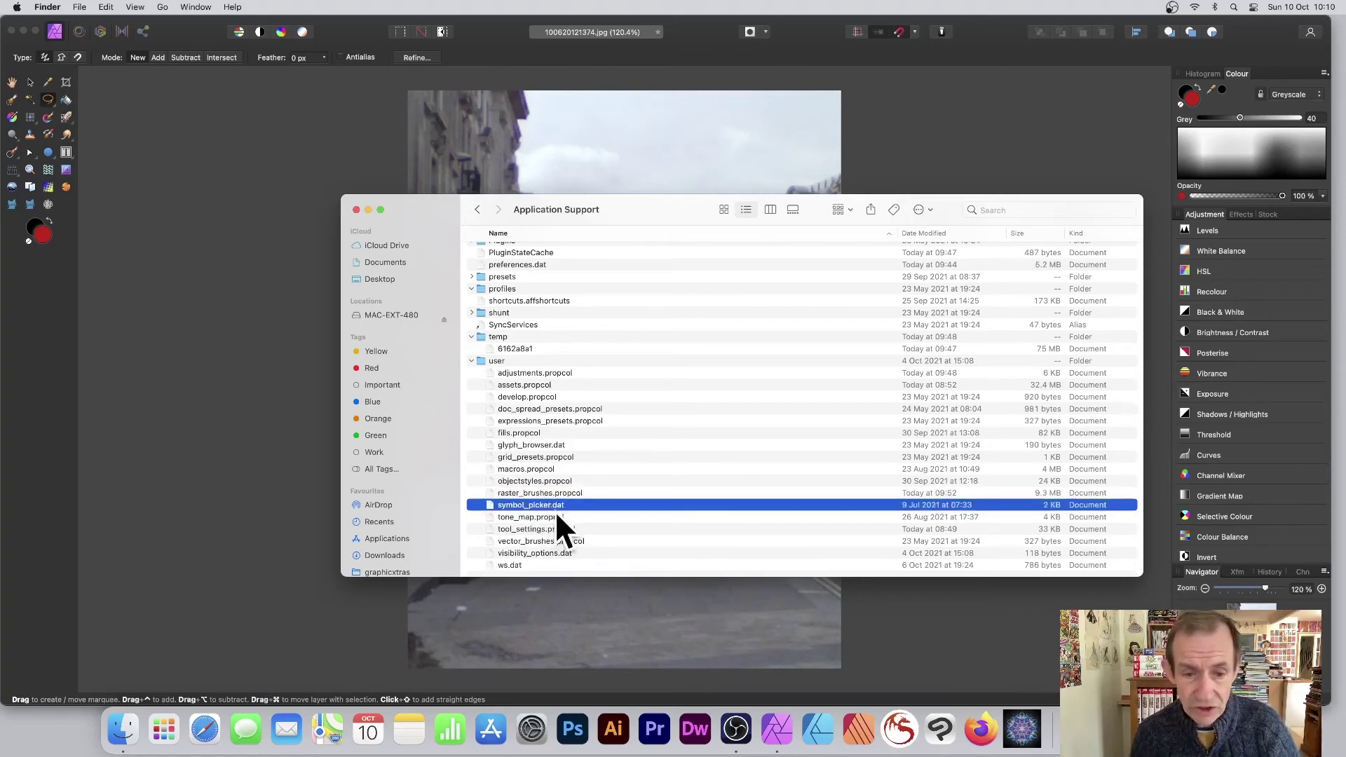
{"action": "left_click", "coordinate": [539, 517]}
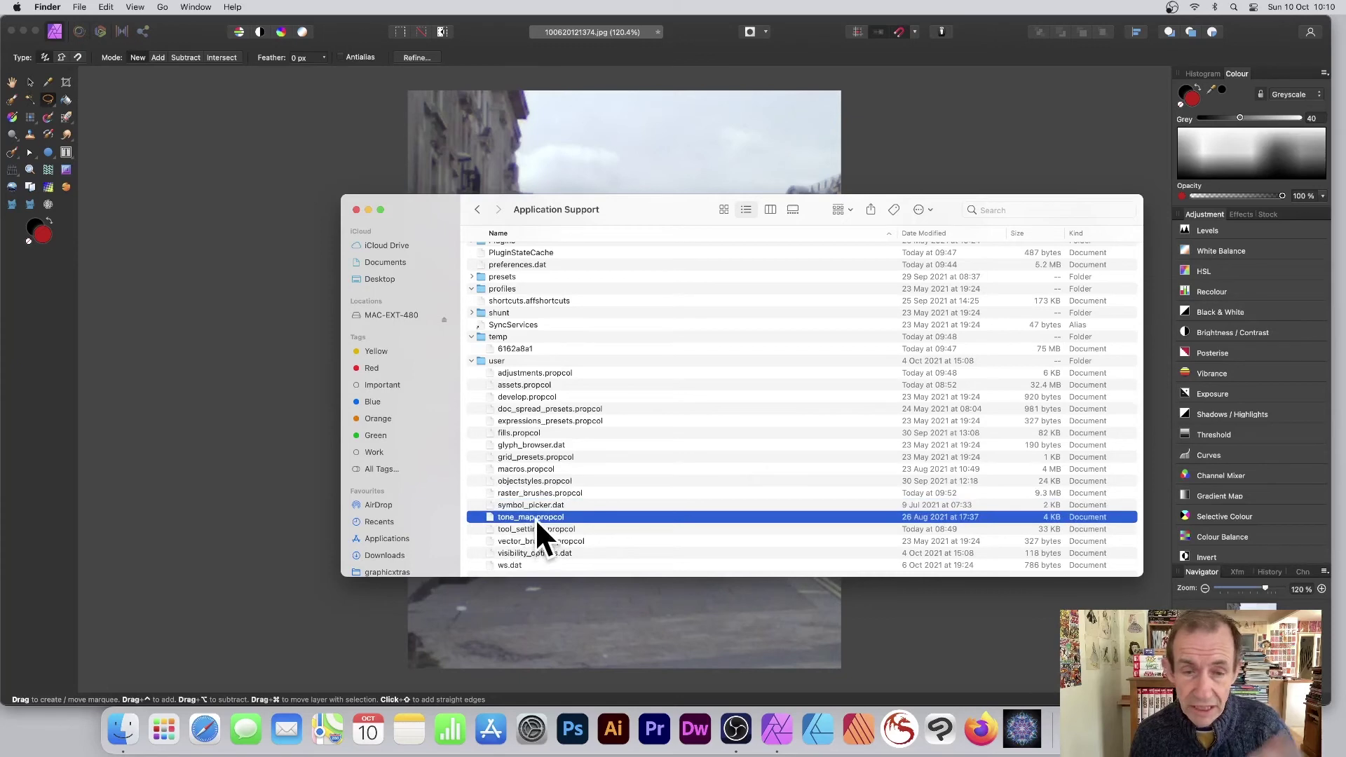
{"action": "left_click", "coordinate": [520, 530]}
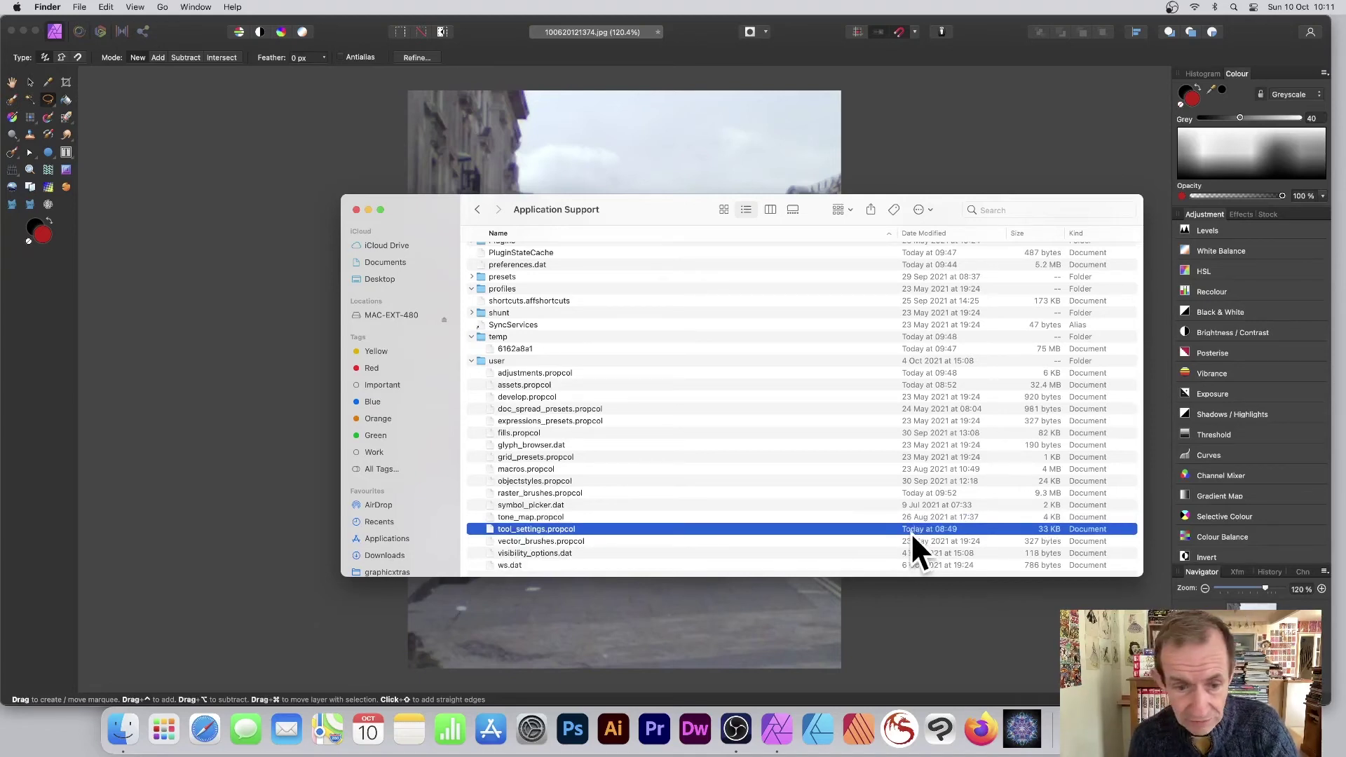
{"action": "left_click", "coordinate": [573, 541]}
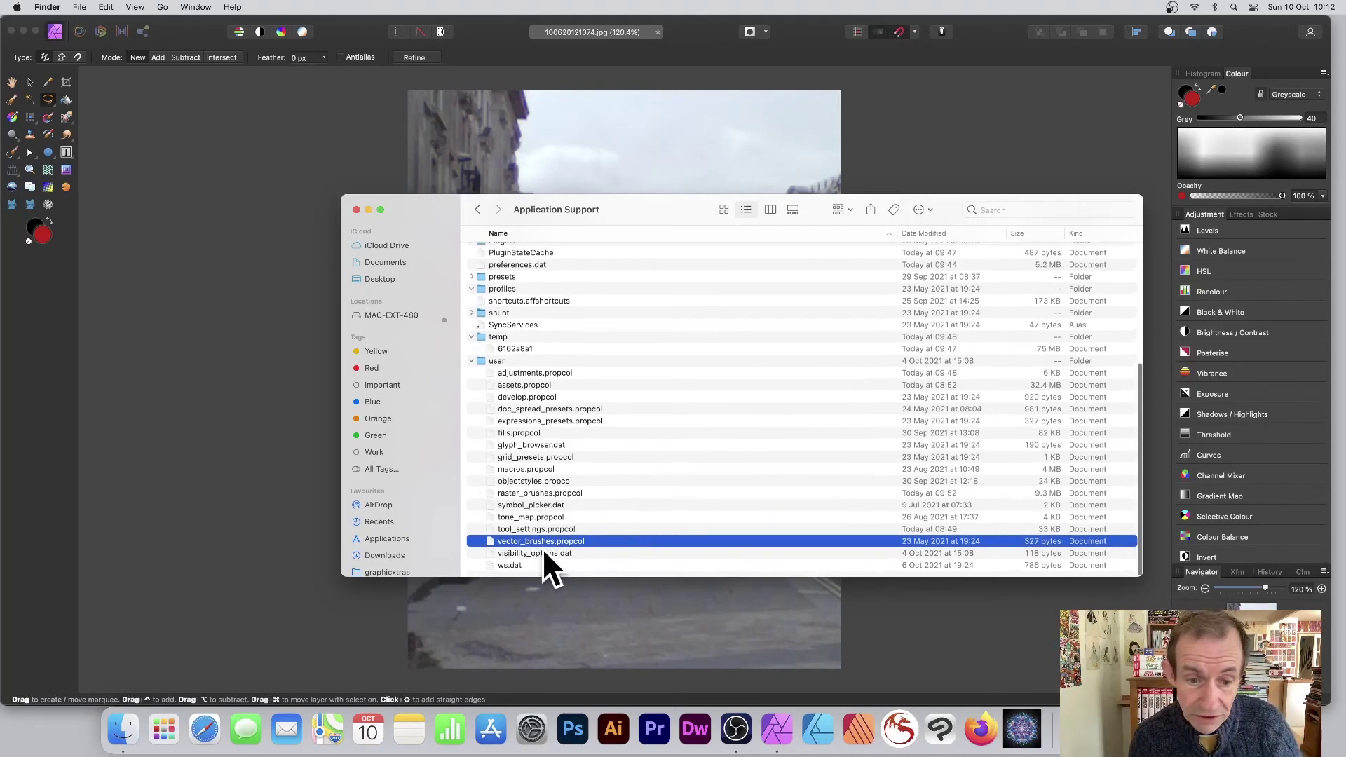
Select visibility_options.dat and the autosave folder, then go back to Library and select Affinity Photo
{"action": "left_click", "coordinate": [553, 553]}
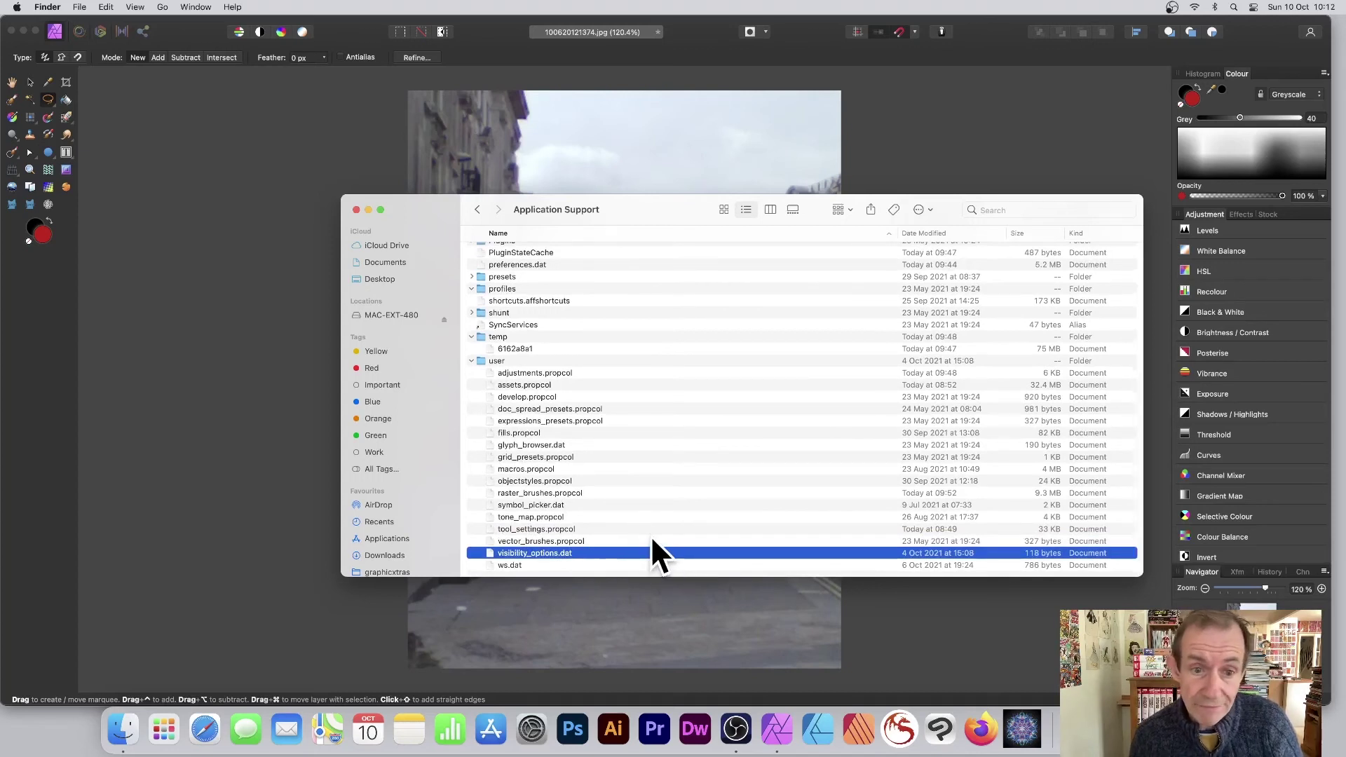
{"action": "scroll", "coordinate": [561, 402], "scroll_direction": "up", "scroll_amount": 3}
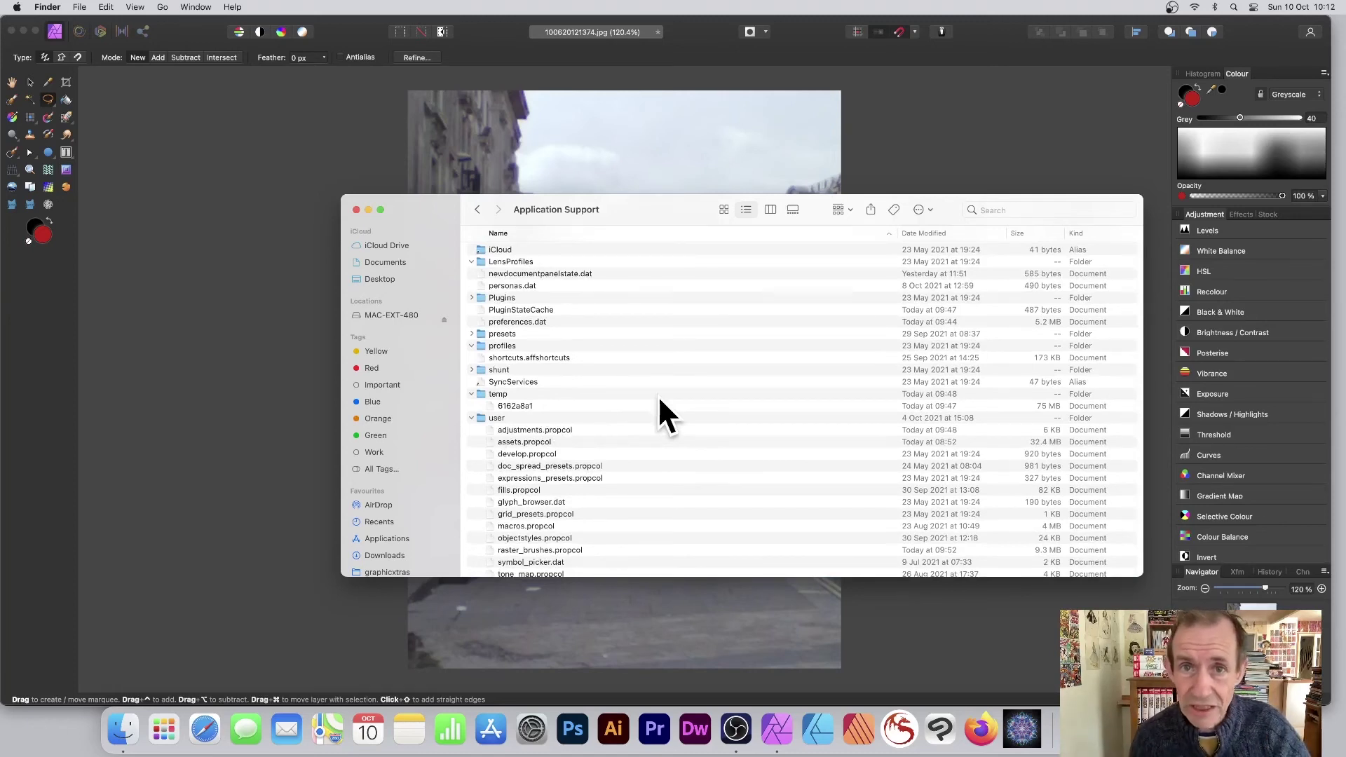
{"action": "scroll", "coordinate": [666, 372], "scroll_direction": "up", "scroll_amount": 5}
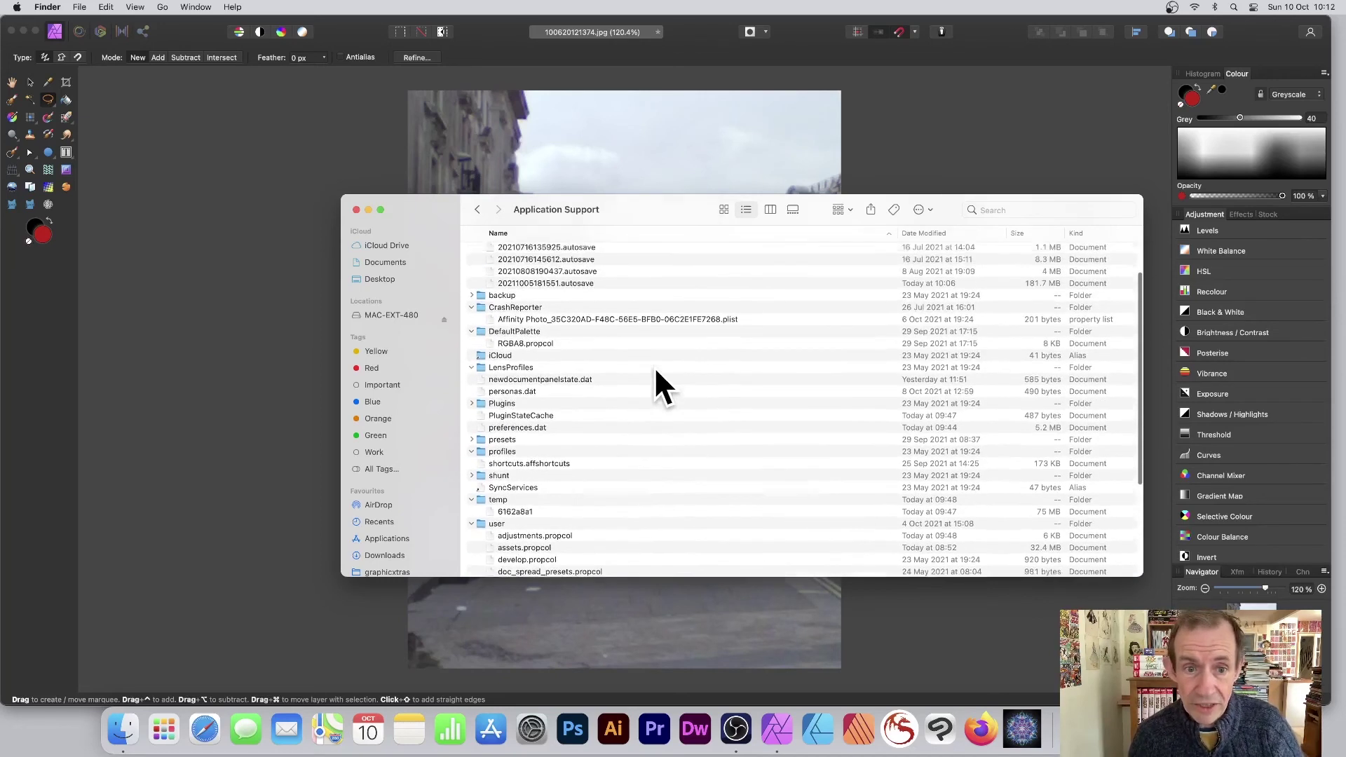
{"action": "scroll", "coordinate": [655, 370], "scroll_direction": "up", "scroll_amount": 2}
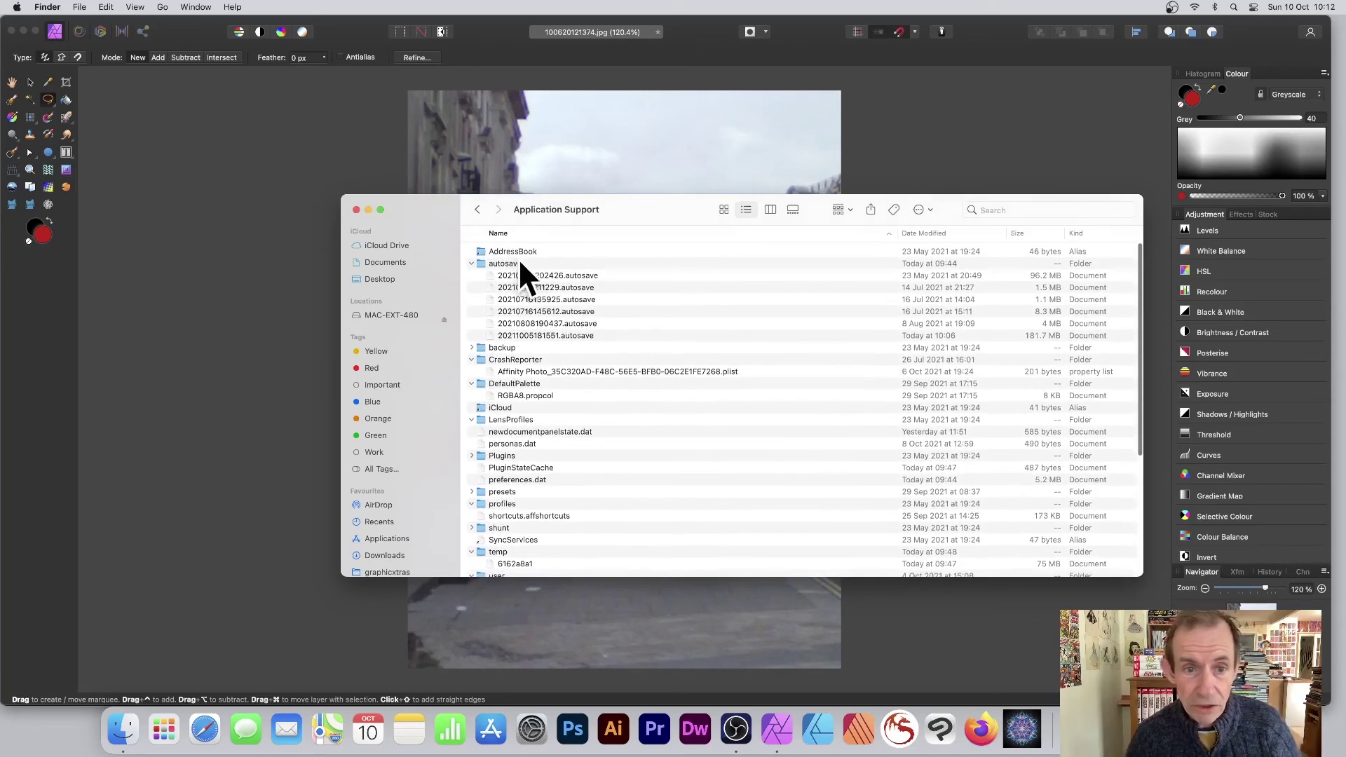
{"action": "left_click", "coordinate": [519, 264]}
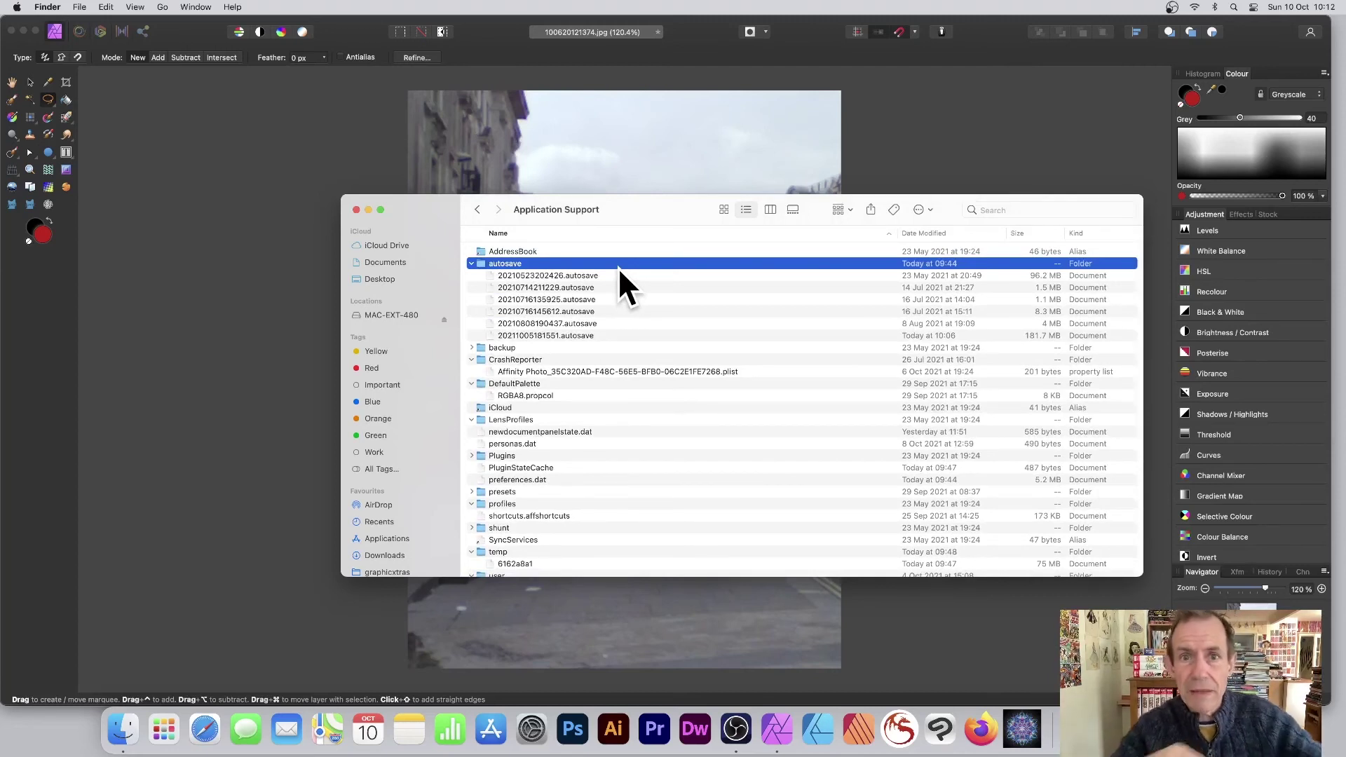
{"action": "left_click", "coordinate": [477, 209]}
{"action": "left_click", "coordinate": [477, 248]}
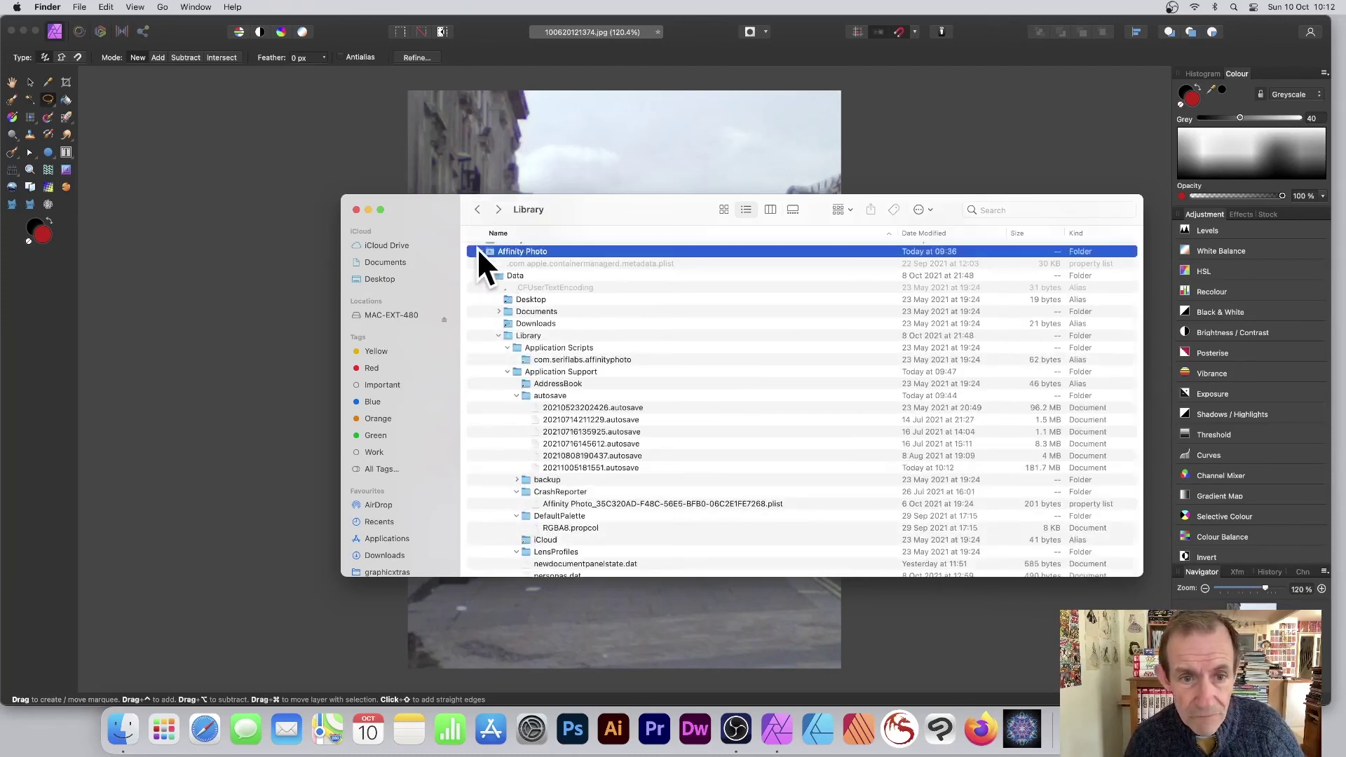